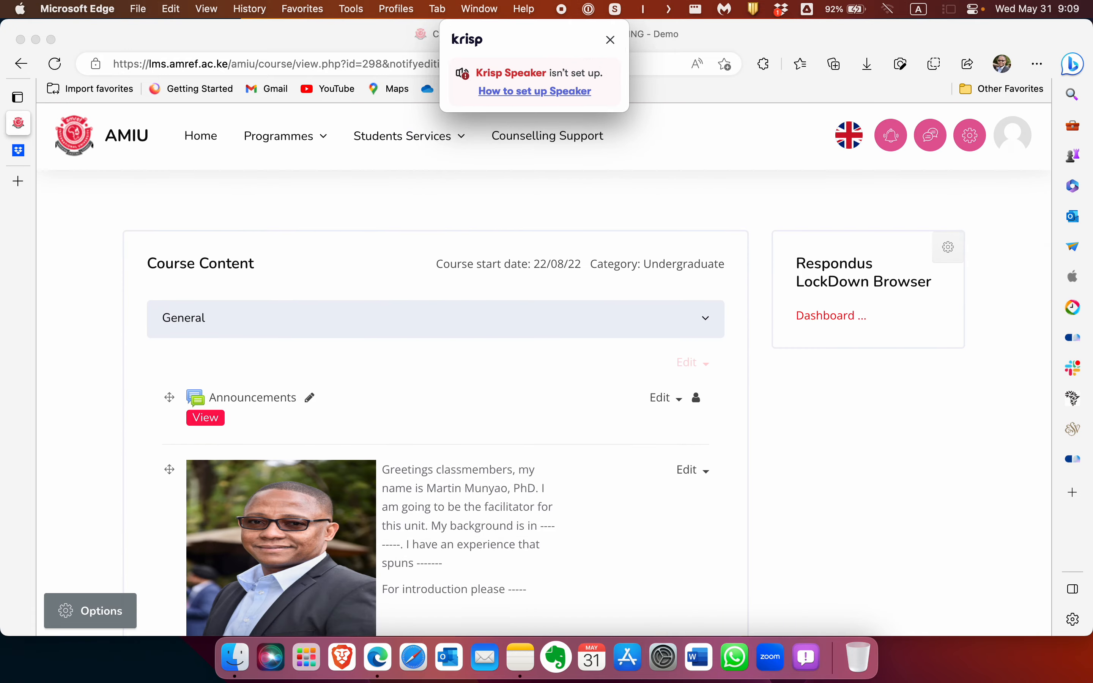
- Dismiss the Krisp notification and expand the Managing Input and Output section of the course
{"action": "left_click", "coordinate": [610, 43]}
{"action": "scroll", "coordinate": [554, 318], "scroll_direction": "down", "scroll_amount": 10}
{"action": "scroll", "coordinate": [552, 318], "scroll_direction": "down", "scroll_amount": 15}
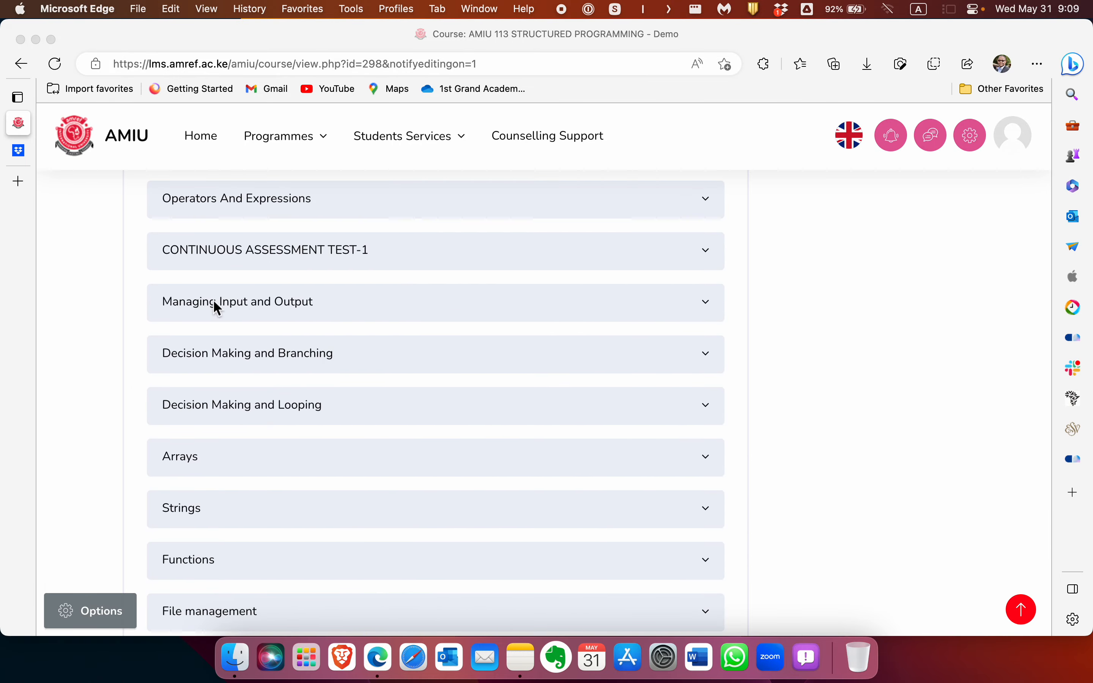
{"action": "left_click", "coordinate": [247, 306]}
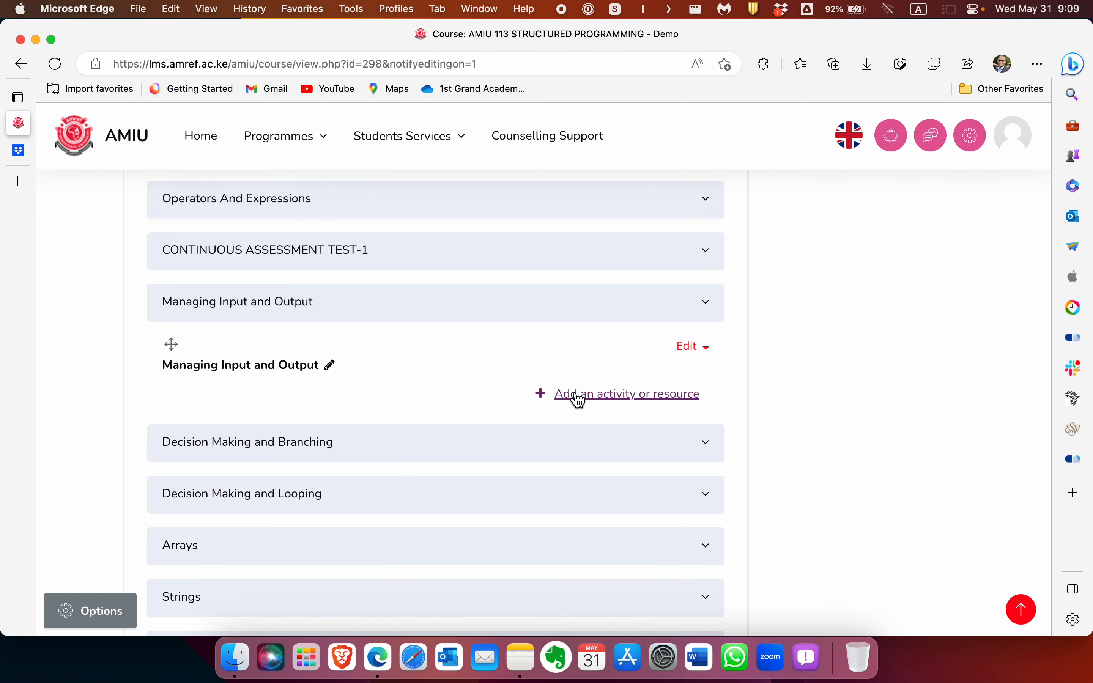
- Start a new Assignment activity in the Managing Input and Output section, choosing it from the list of all activities and resources
{"action": "left_click", "coordinate": [604, 401]}
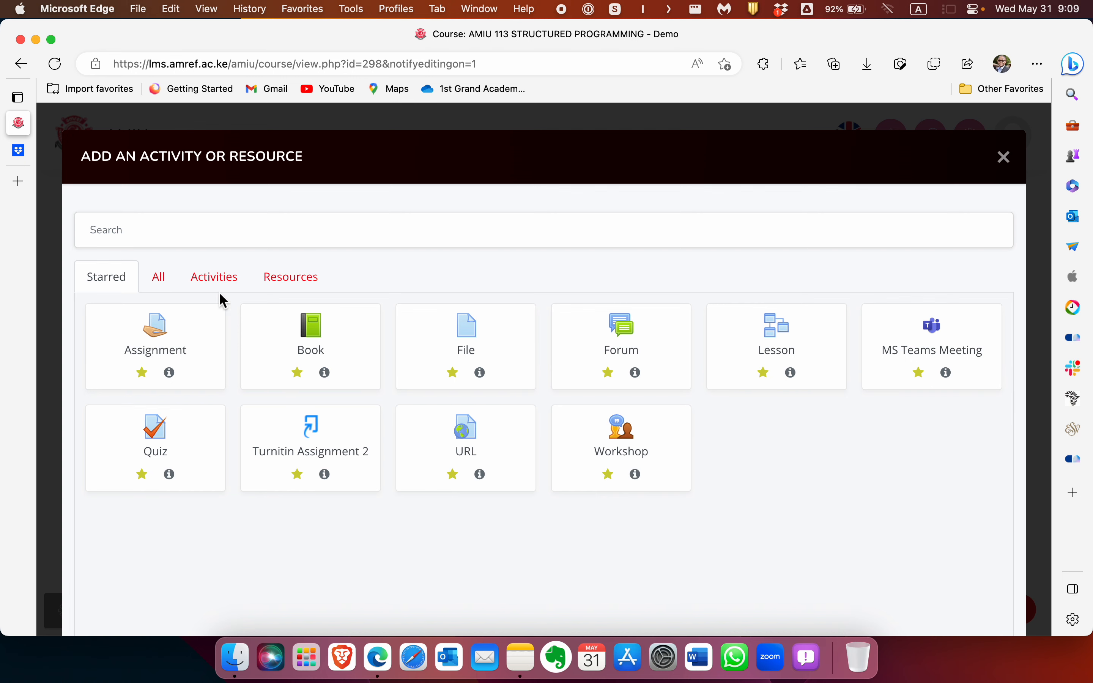
{"action": "left_click", "coordinate": [158, 278]}
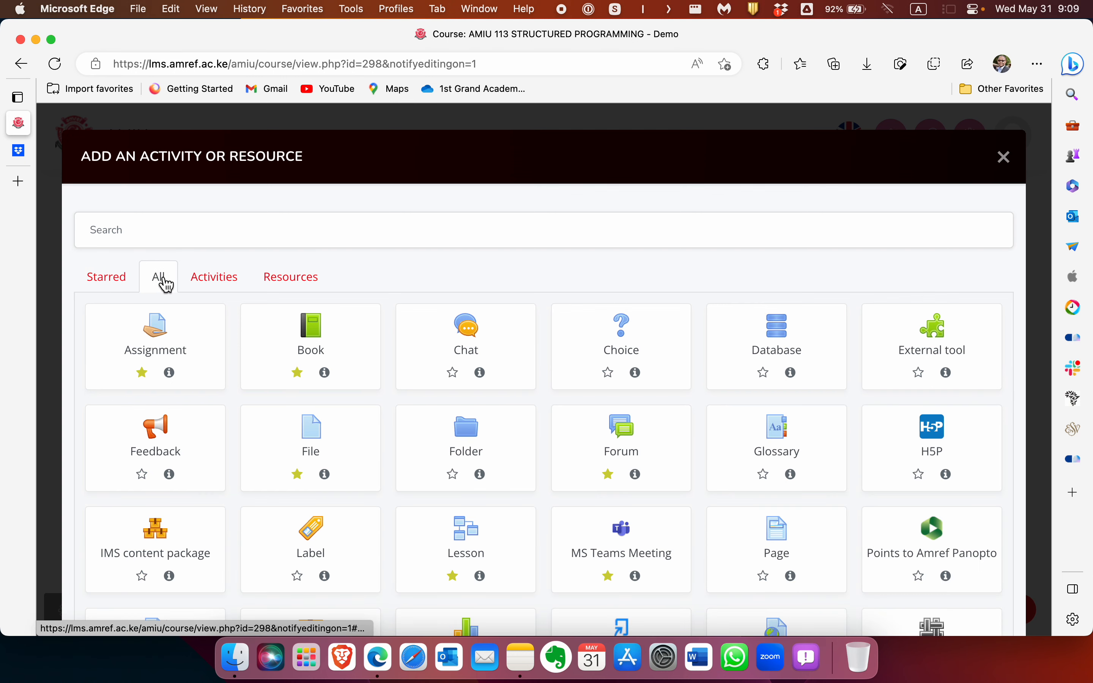
{"action": "scroll", "coordinate": [361, 468], "scroll_direction": "down", "scroll_amount": 3}
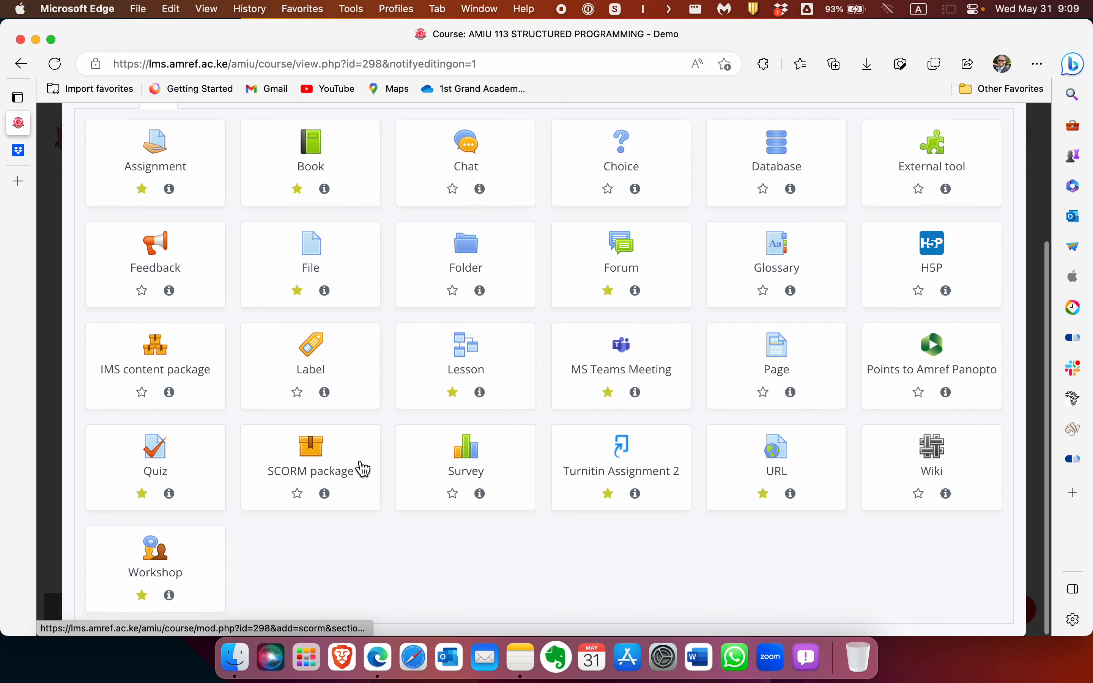
{"action": "scroll", "coordinate": [358, 458], "scroll_direction": "up", "scroll_amount": 3}
{"action": "left_click", "coordinate": [156, 333]}
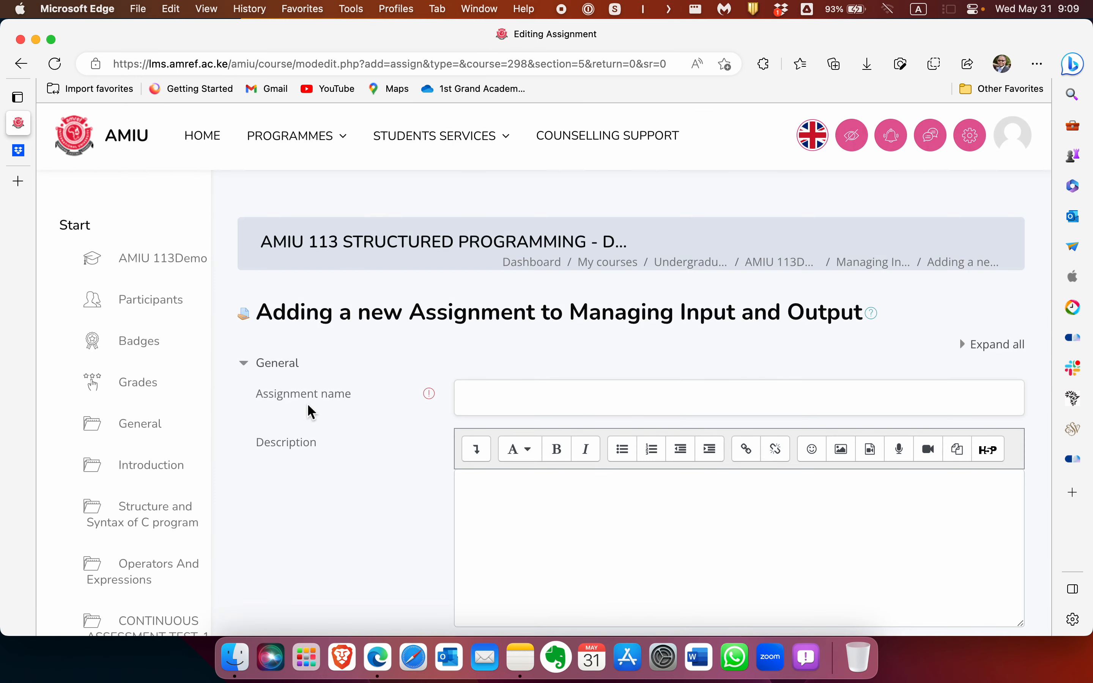
- Name the new assignment "Assignment #1"
{"action": "left_click", "coordinate": [493, 396]}
{"action": "scroll", "coordinate": [495, 397], "scroll_direction": "down", "scroll_amount": 5}
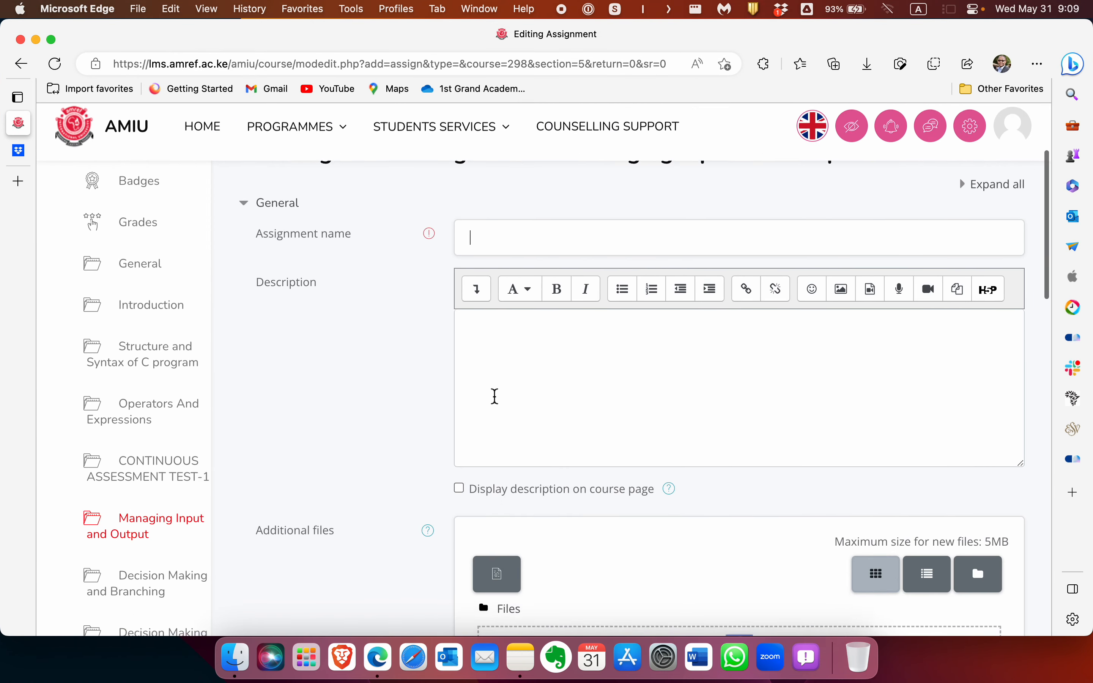
{"action": "type", "text": "Assignment #1"}
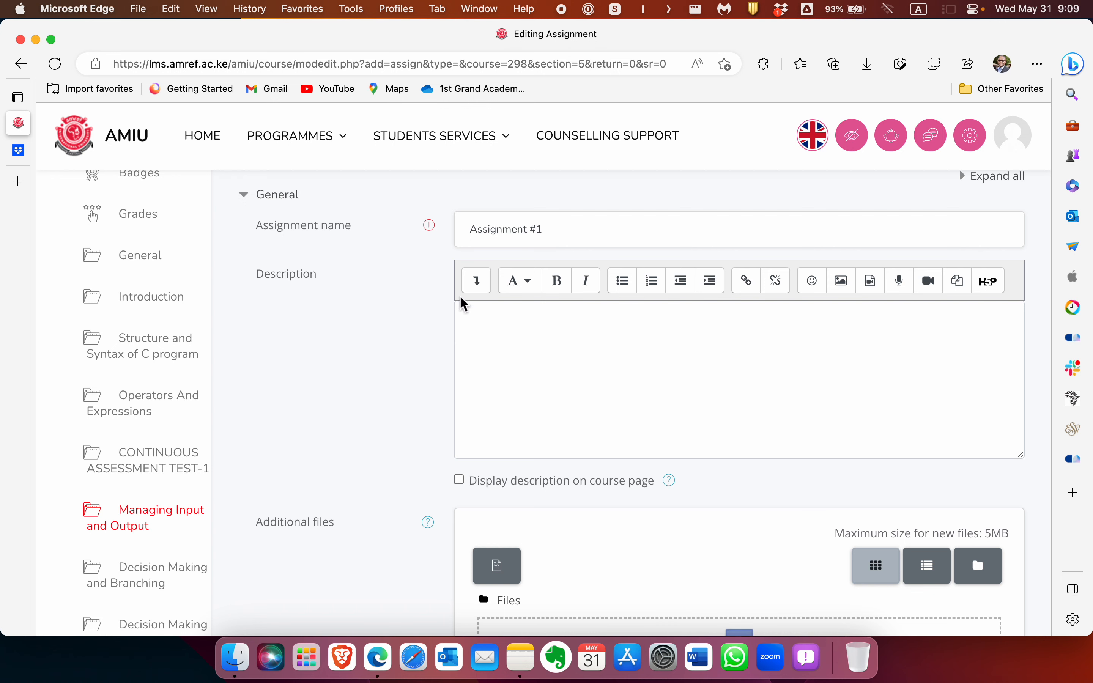
- Describe it with "Instructions" and numbered items "This is an individual assignment" and "this assignment involves ...", and enable displaying the description on the course page
{"action": "left_click", "coordinate": [489, 324]}
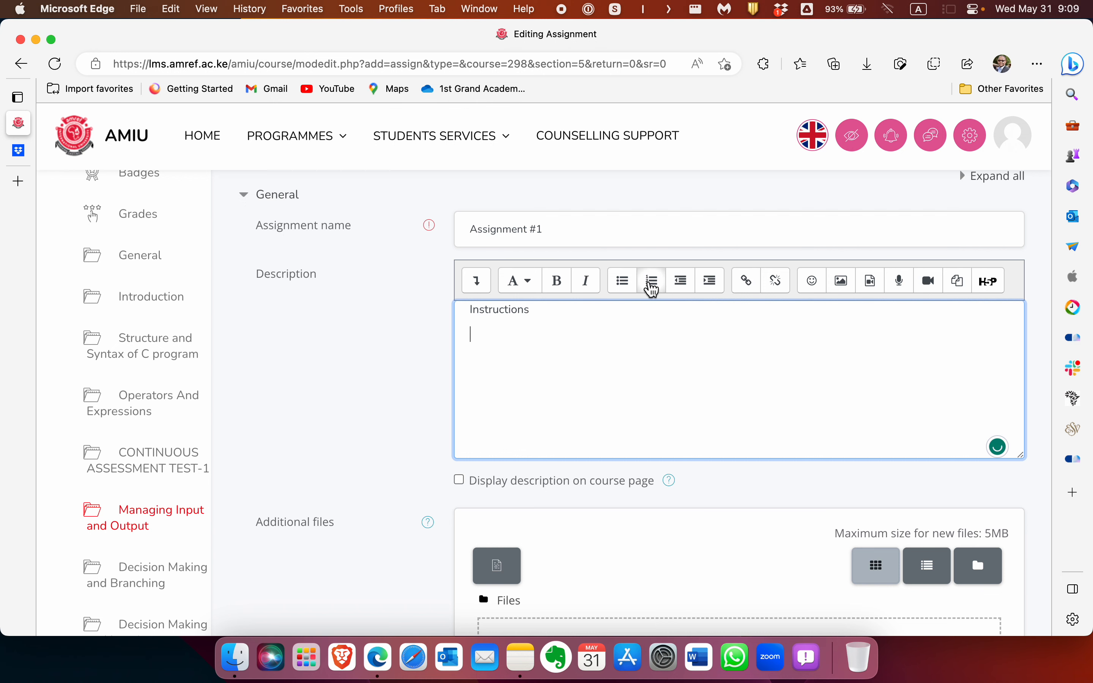
{"action": "left_click", "coordinate": [651, 281]}
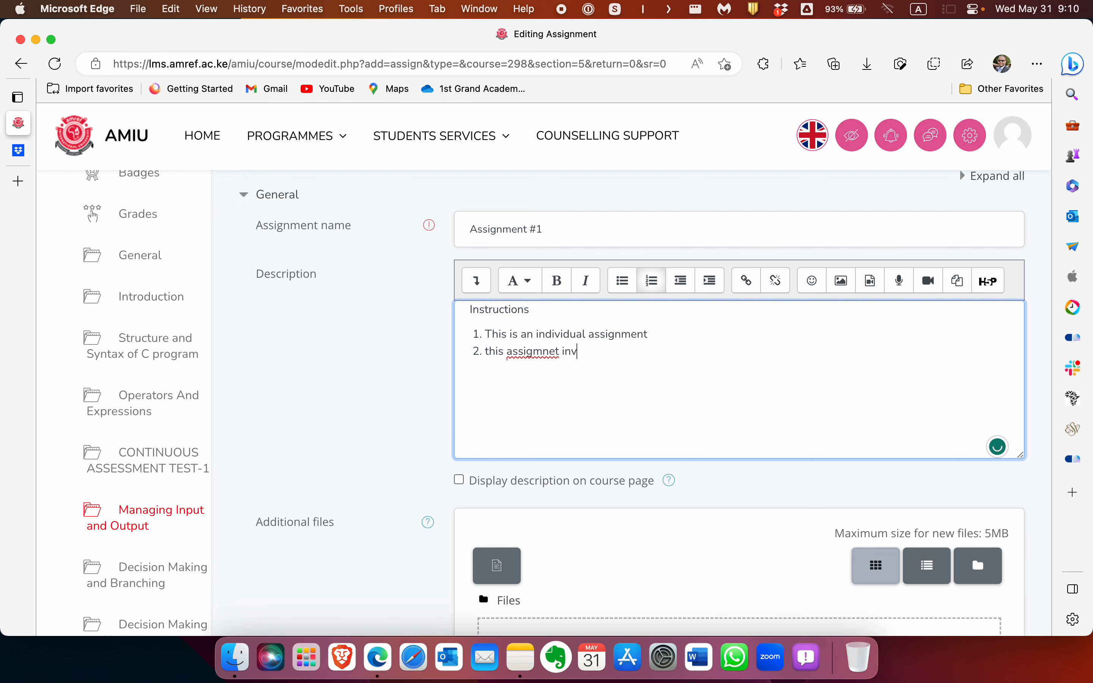
{"action": "type", "text": "olves ..."}
{"action": "mouse_move", "coordinate": [533, 353]}
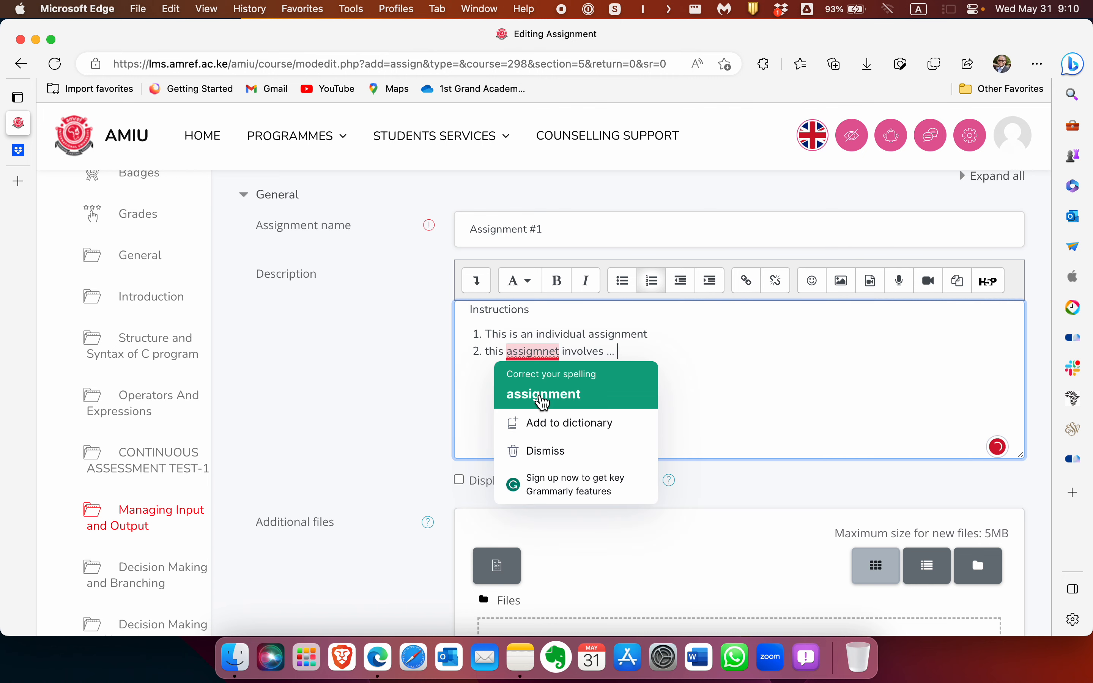
{"action": "left_click", "coordinate": [541, 393]}
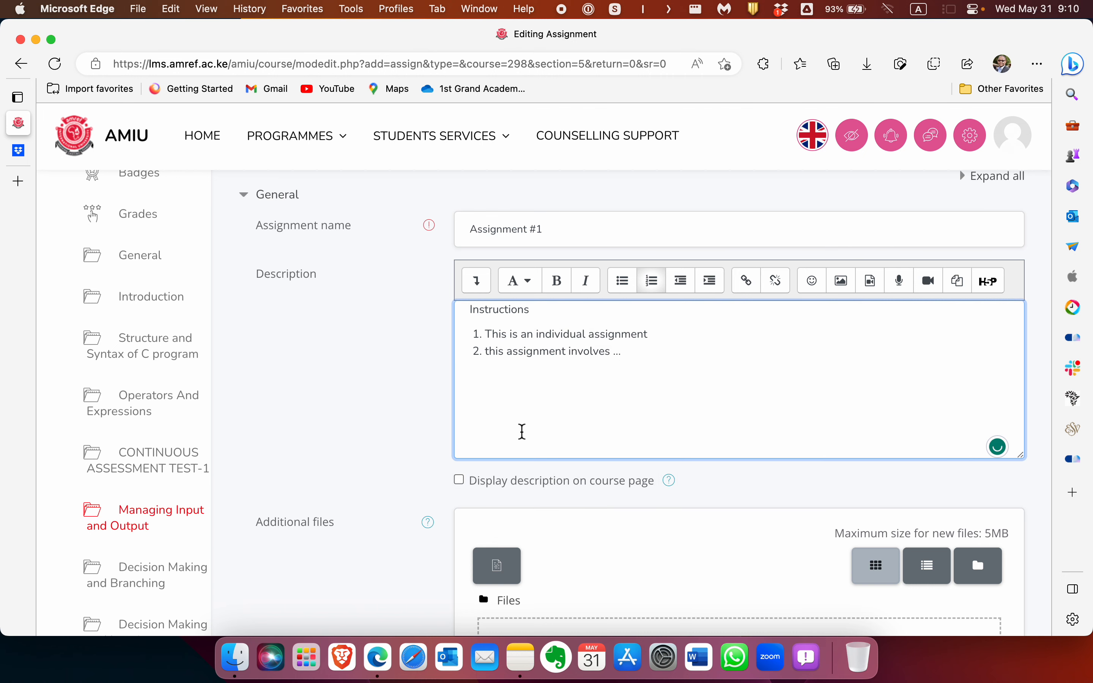
{"action": "left_click", "coordinate": [459, 483]}
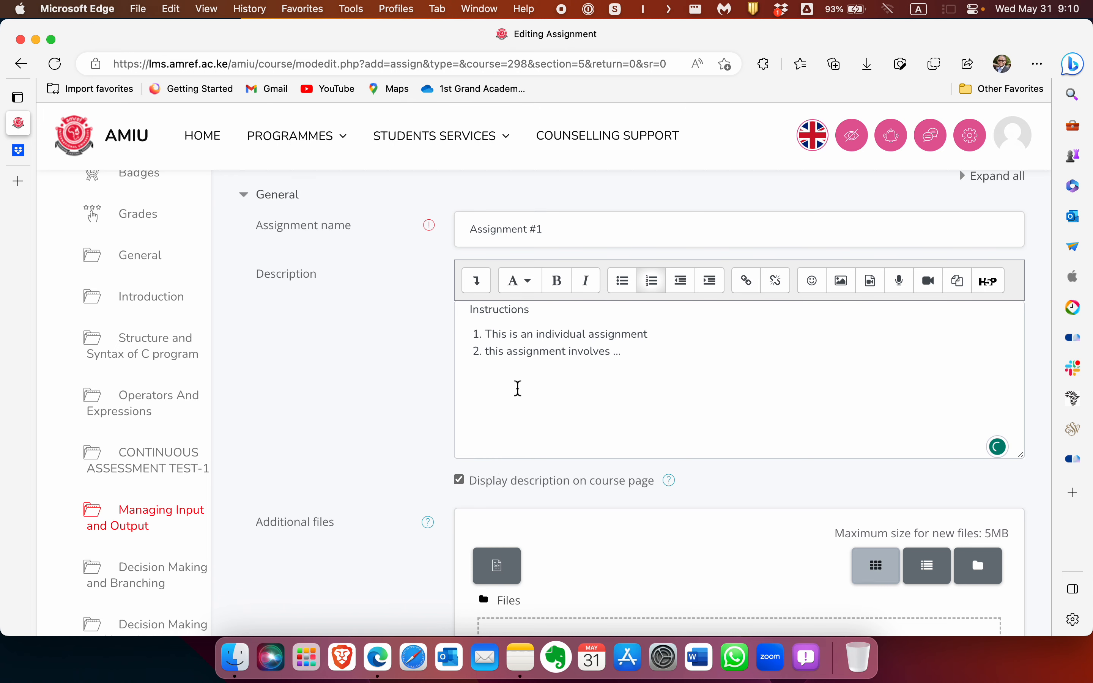
- Upload Assignment #1.docx from the ETH 202X folder as an additional file of the assignment
{"action": "scroll", "coordinate": [405, 454], "scroll_direction": "down", "scroll_amount": 5}
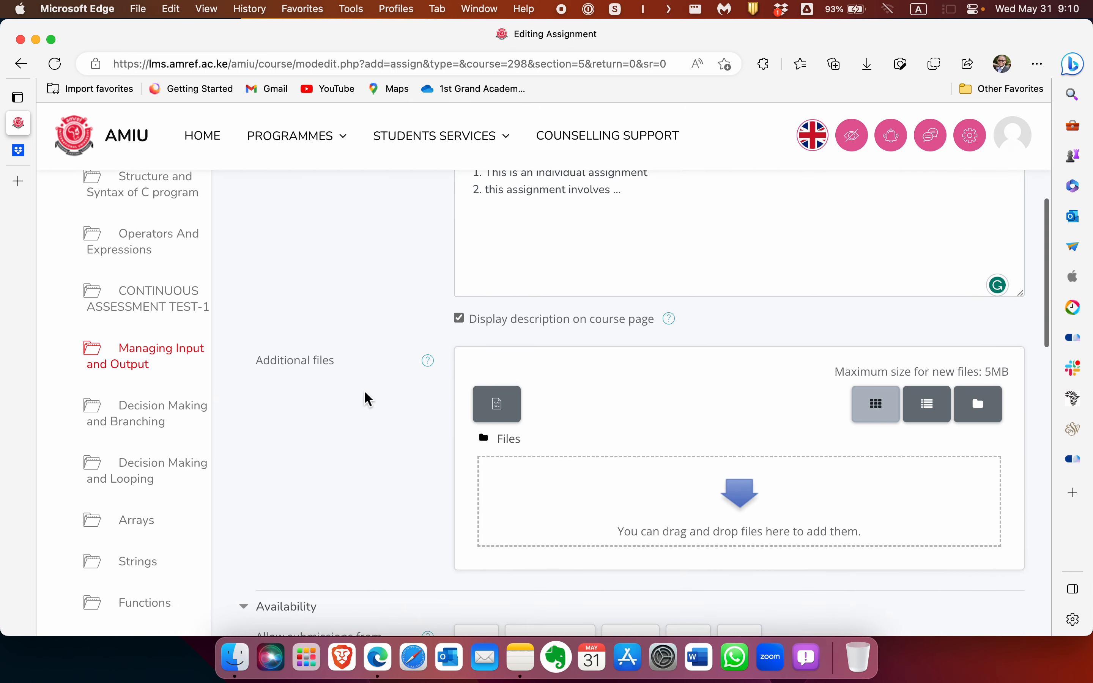
{"action": "left_click", "coordinate": [497, 406]}
{"action": "left_click", "coordinate": [435, 323]}
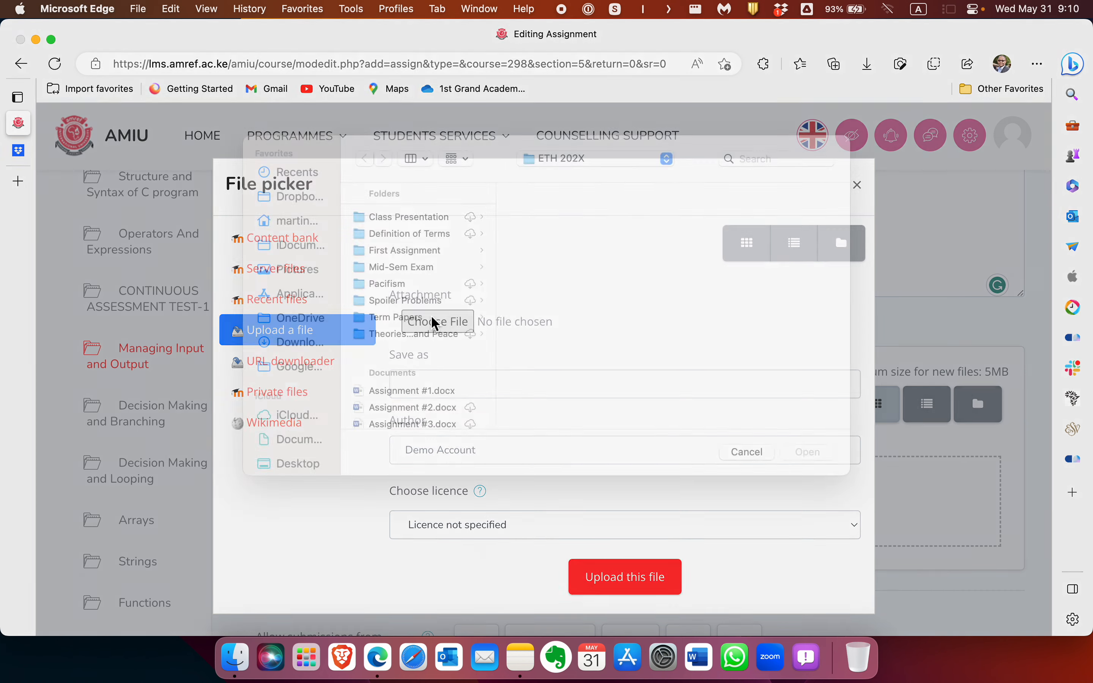
{"action": "scroll", "coordinate": [406, 369], "scroll_direction": "down", "scroll_amount": 5}
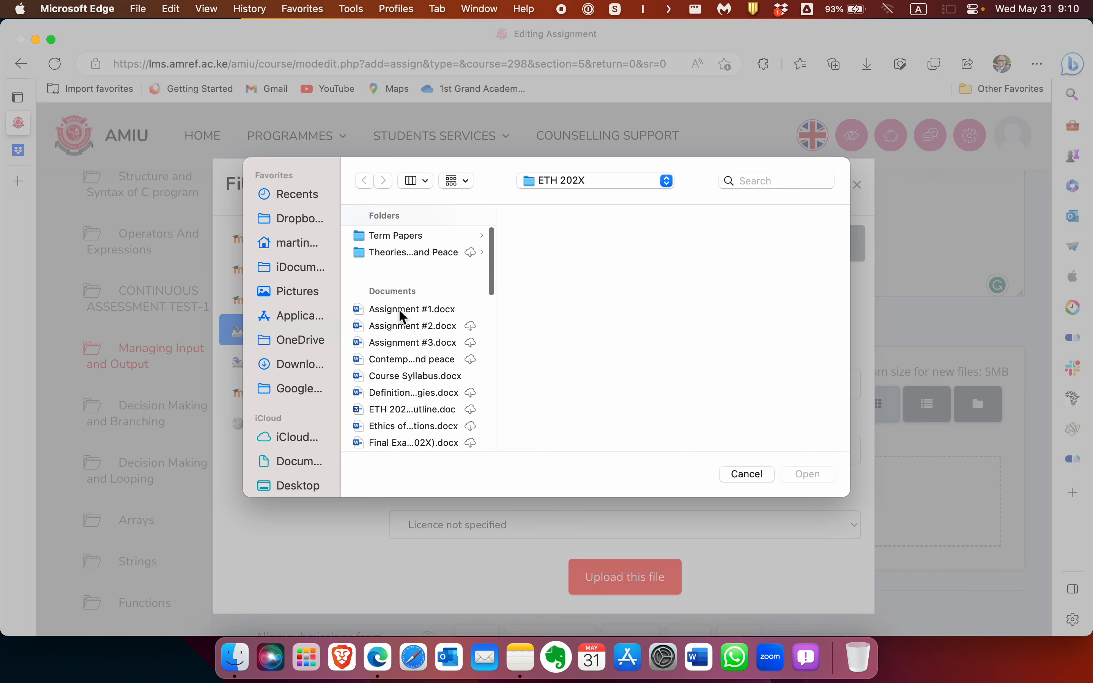
{"action": "left_click", "coordinate": [401, 312]}
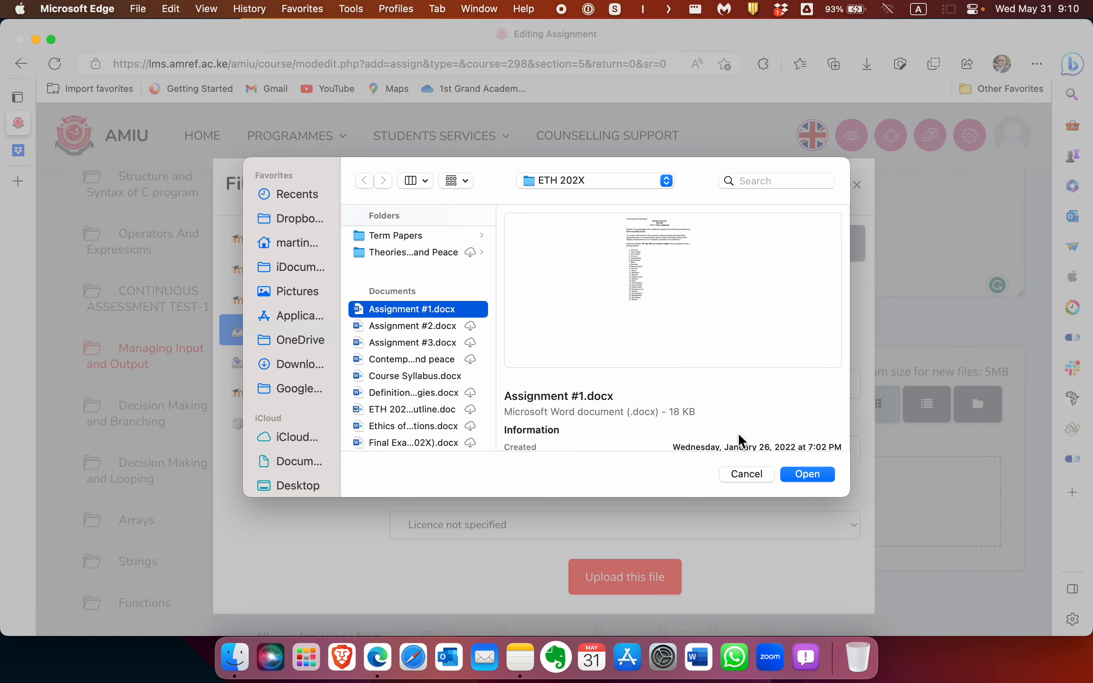
{"action": "left_click", "coordinate": [808, 475]}
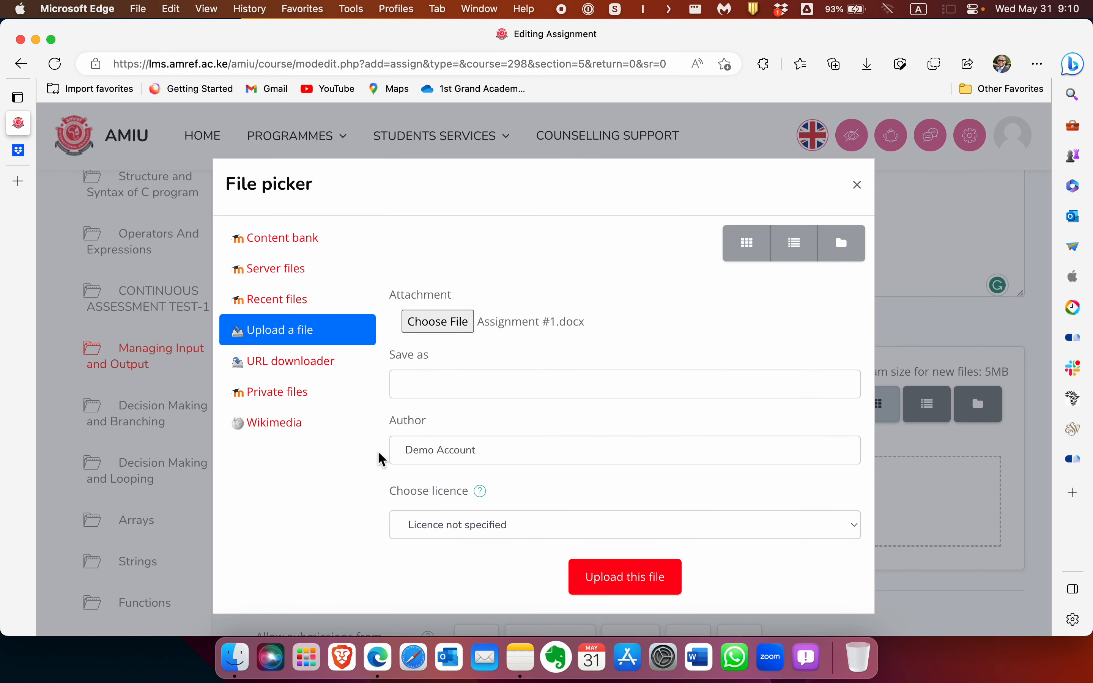
{"action": "left_click", "coordinate": [613, 577]}
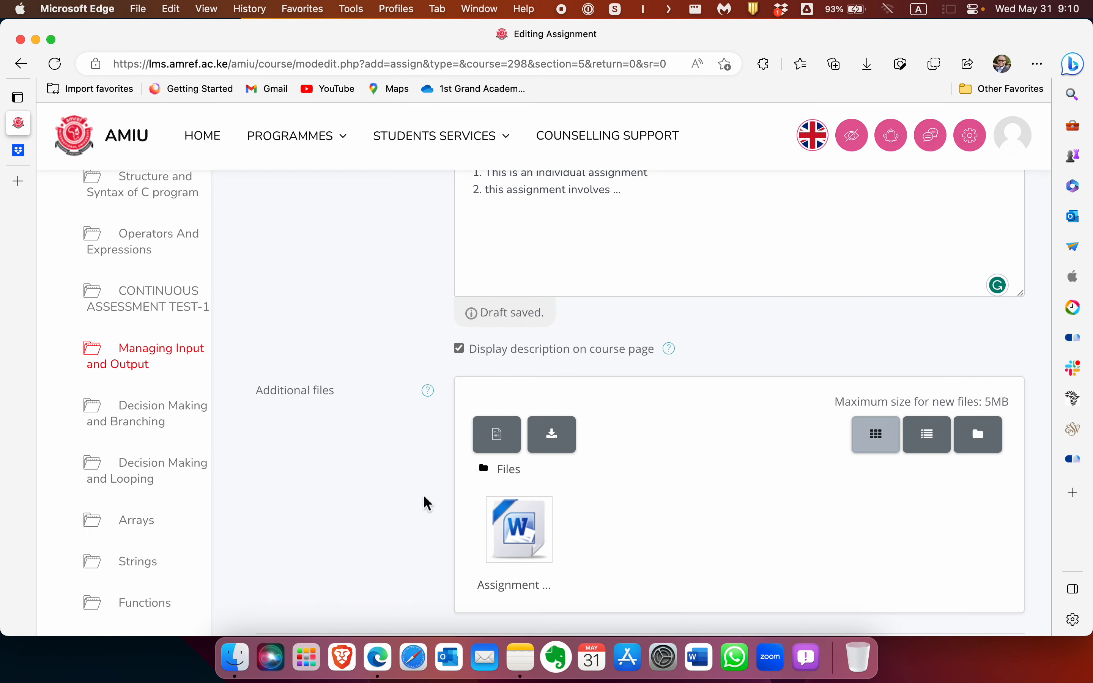
- Allow submissions from 31 May 2023 at 09:15 in the assignment's availability settings
{"action": "scroll", "coordinate": [427, 503], "scroll_direction": "down", "scroll_amount": 3}
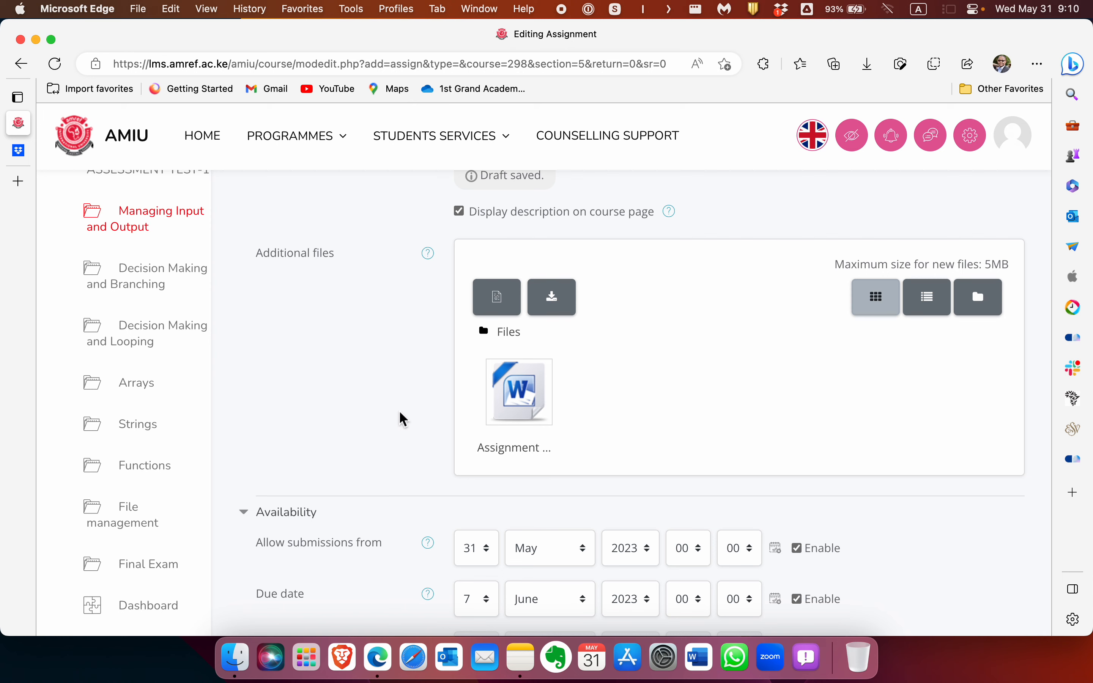
{"action": "scroll", "coordinate": [401, 423], "scroll_direction": "down", "scroll_amount": 3}
{"action": "scroll", "coordinate": [409, 456], "scroll_direction": "down", "scroll_amount": 2}
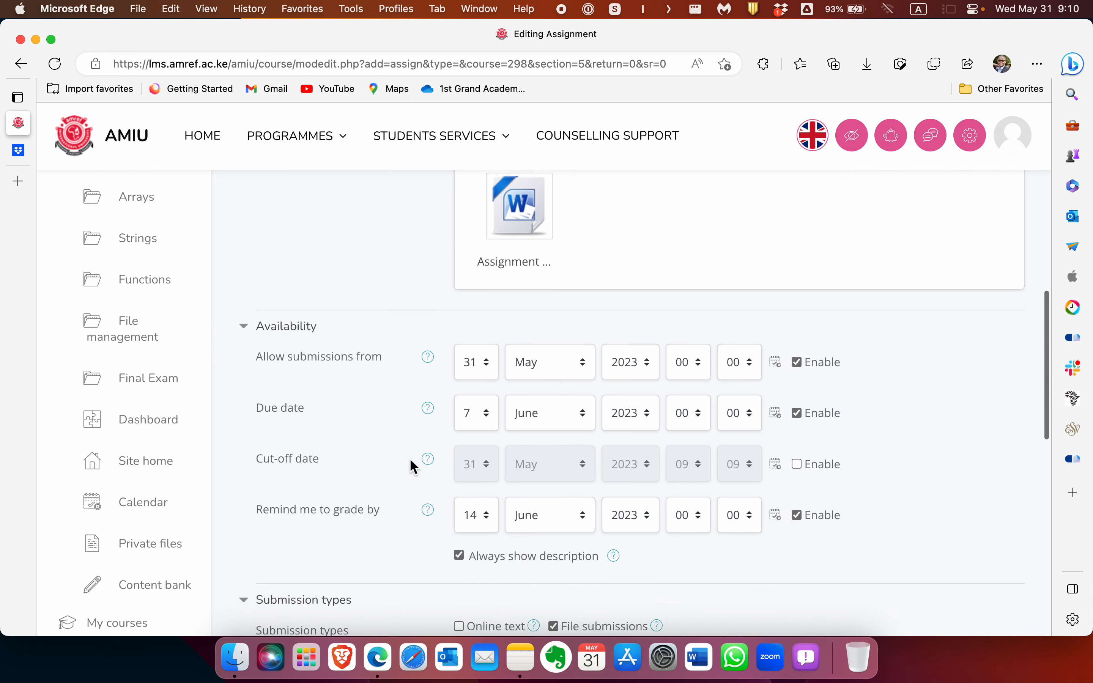
{"action": "scroll", "coordinate": [271, 279], "scroll_direction": "down", "scroll_amount": 1}
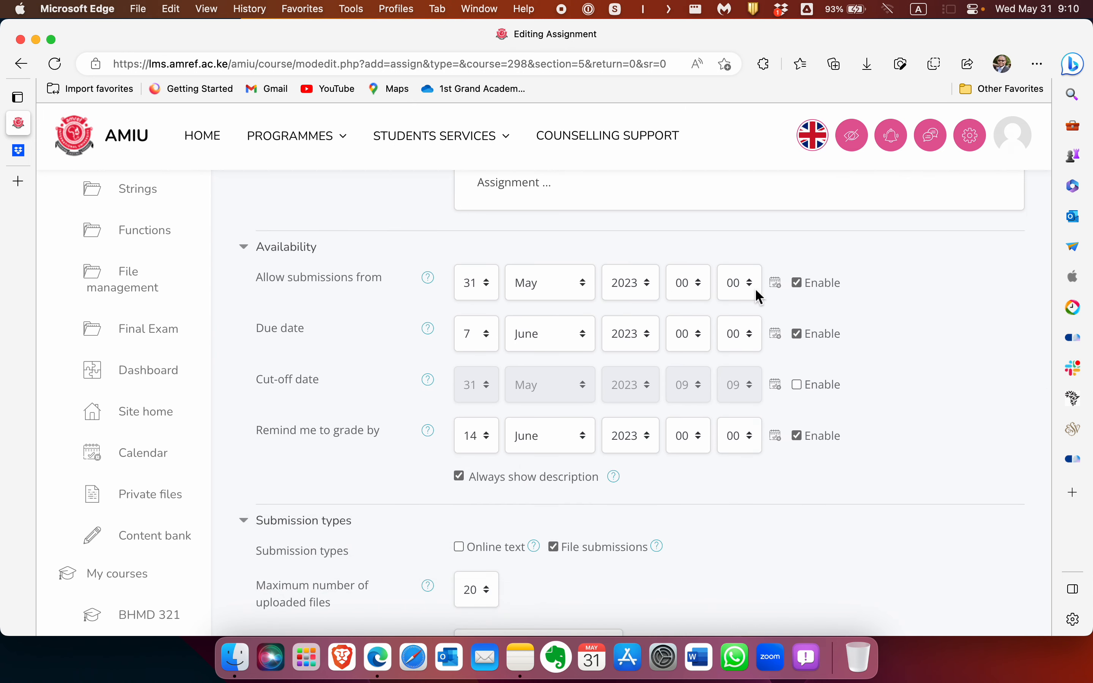
{"action": "left_click", "coordinate": [776, 284]}
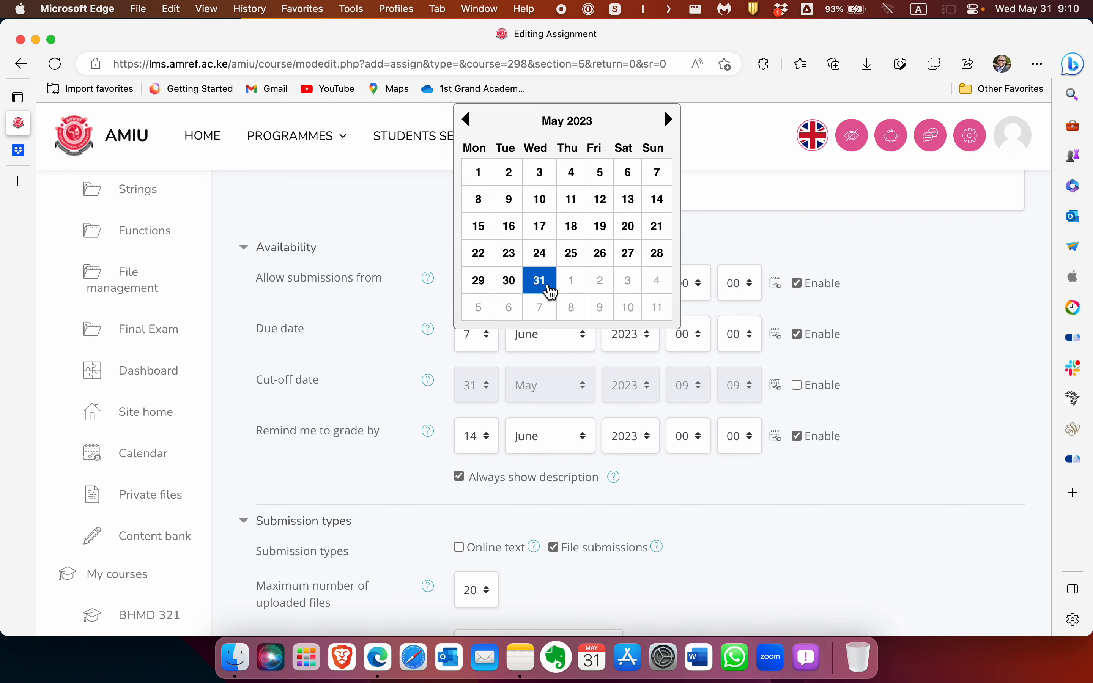
{"action": "left_click", "coordinate": [551, 289]}
{"action": "left_click", "coordinate": [699, 284]}
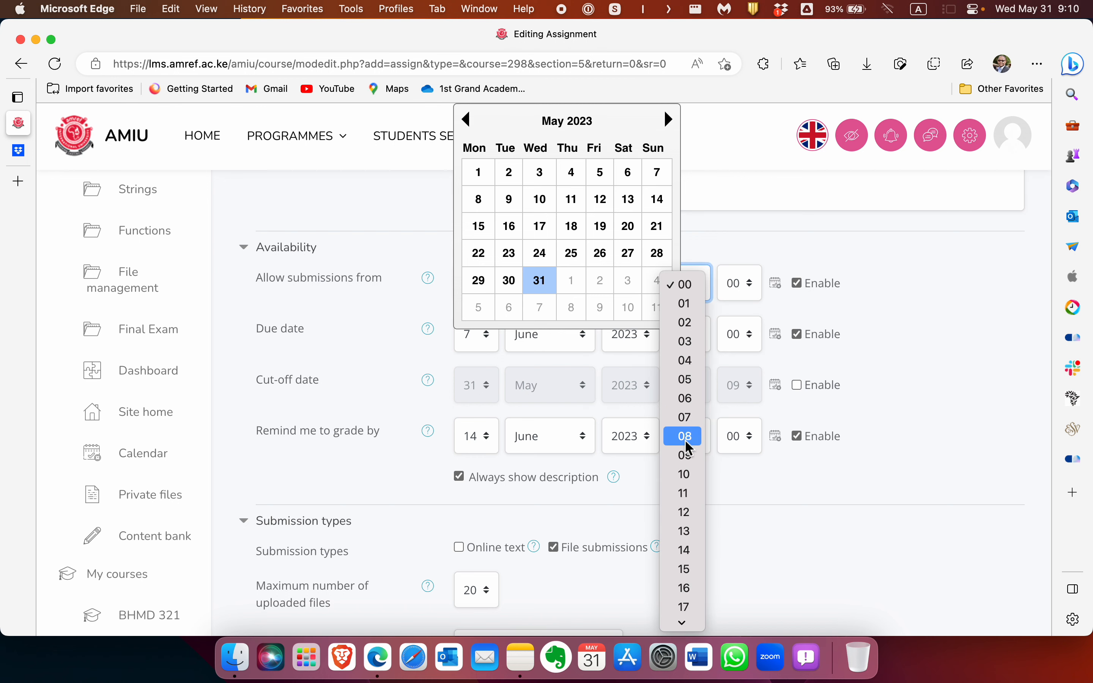
{"action": "left_click", "coordinate": [687, 457]}
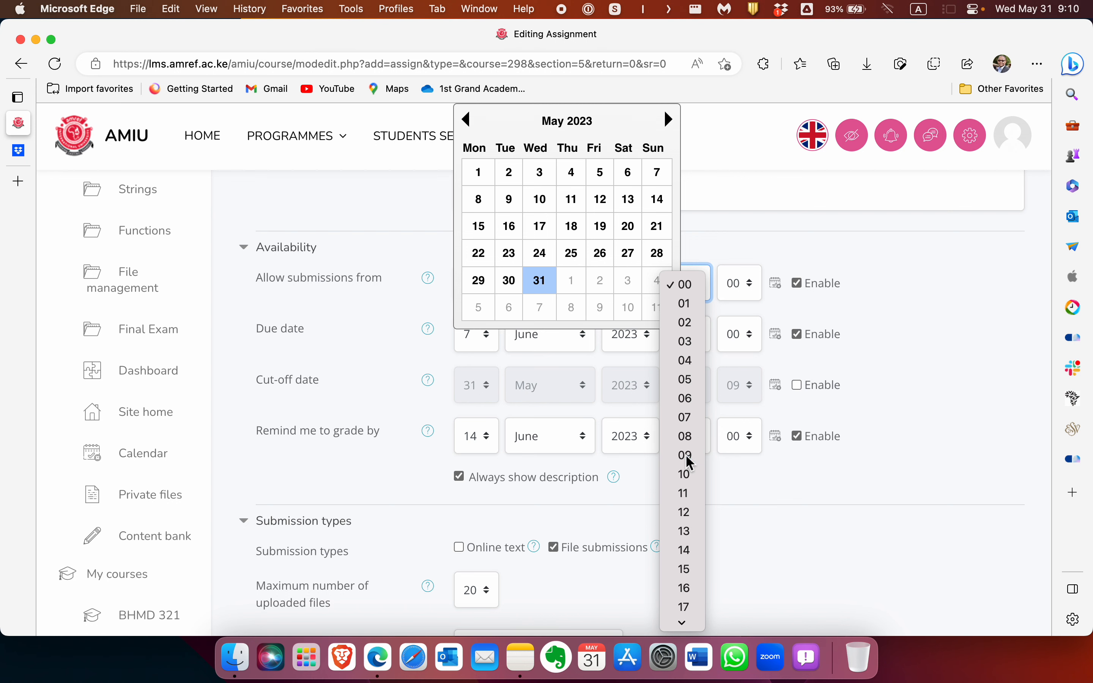
{"action": "left_click", "coordinate": [741, 284]}
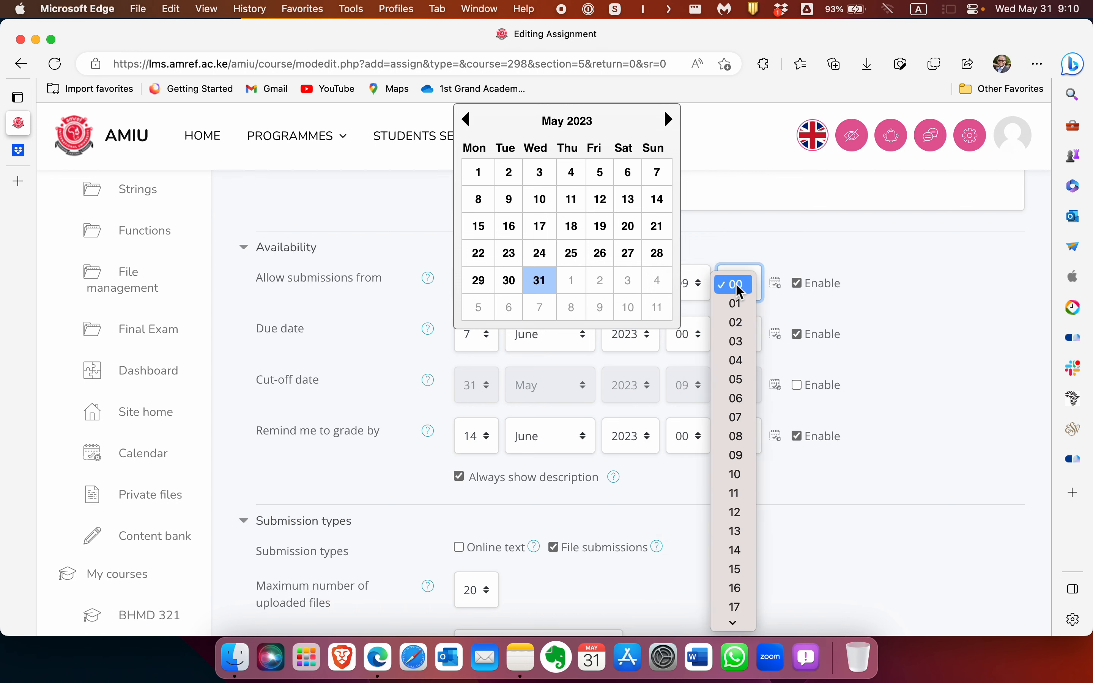
{"action": "left_click", "coordinate": [742, 574]}
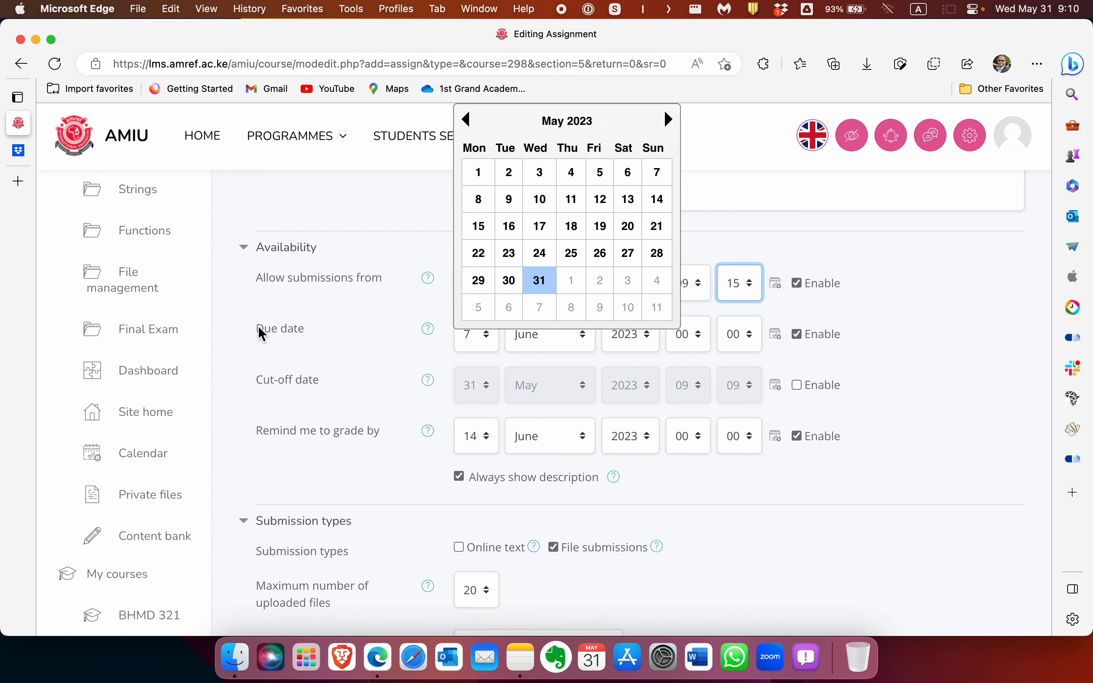
- Set the hour of the assignment's due date to 10
{"action": "left_click", "coordinate": [696, 338]}
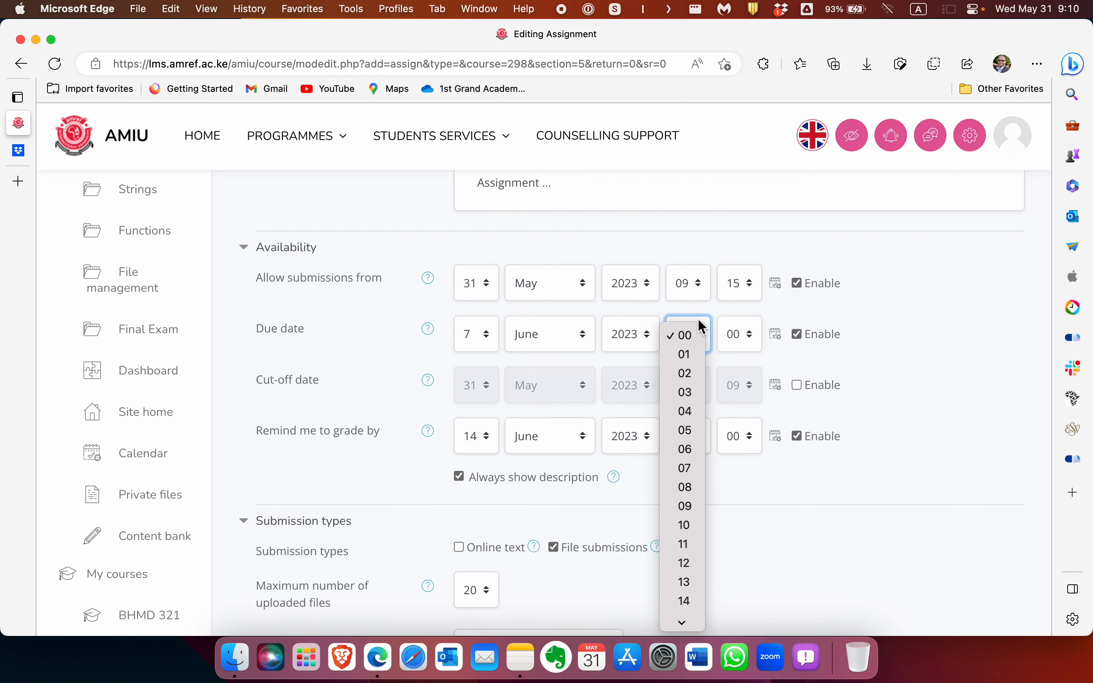
{"action": "left_click", "coordinate": [776, 335]}
{"action": "left_click", "coordinate": [776, 335]}
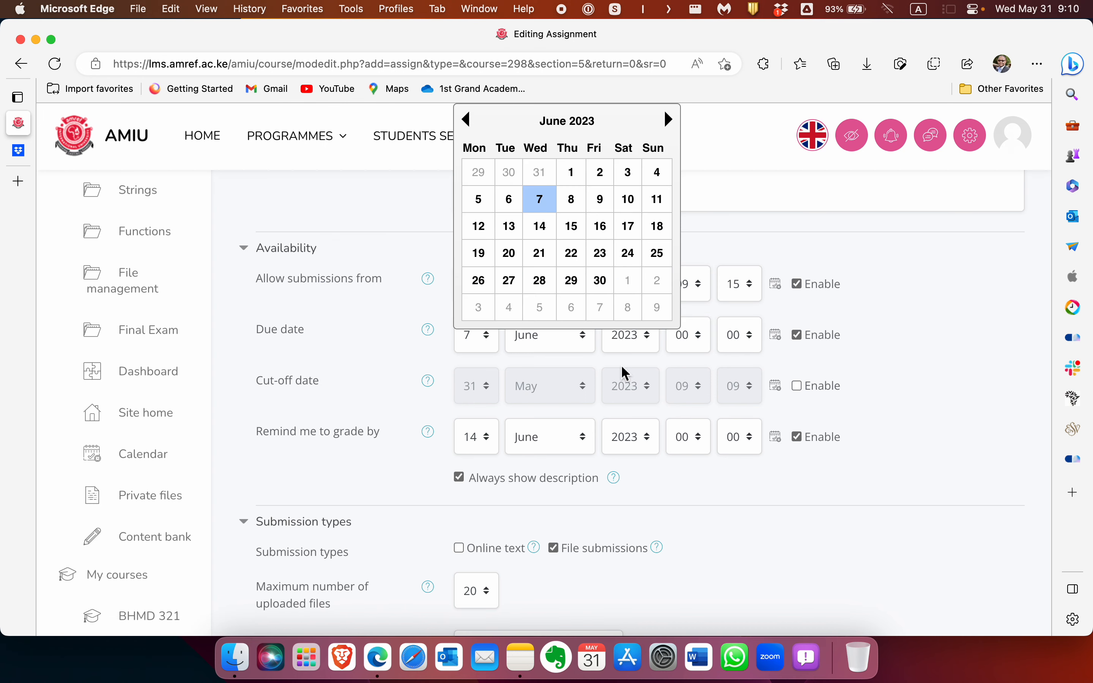
{"action": "left_click", "coordinate": [692, 339]}
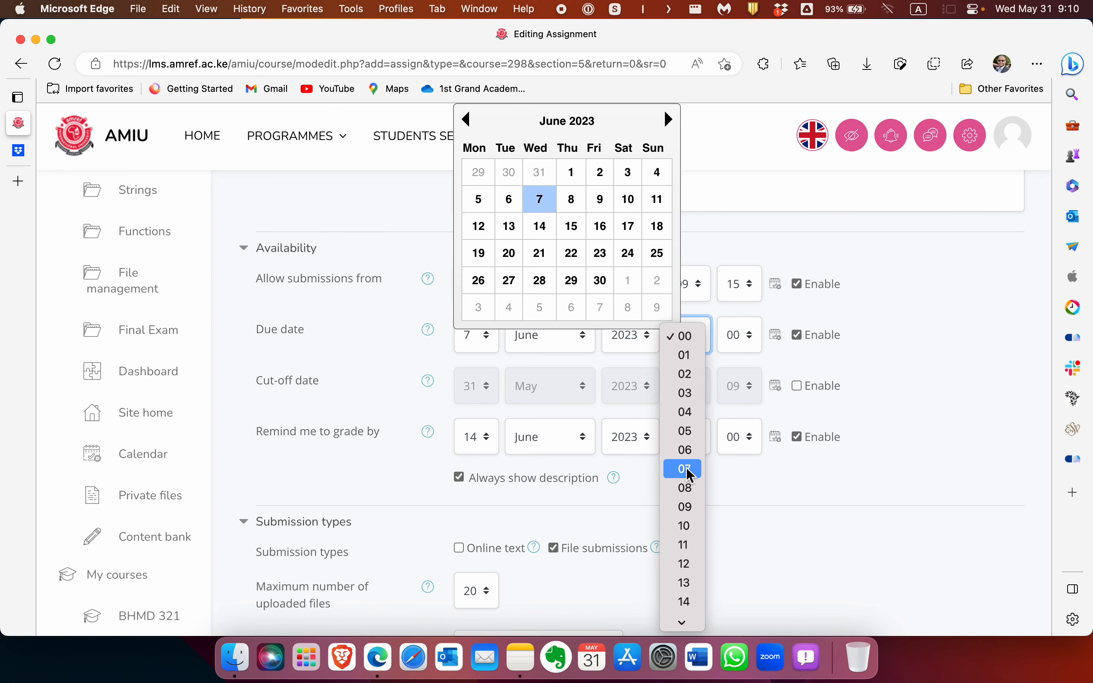
{"action": "left_click", "coordinate": [686, 532]}
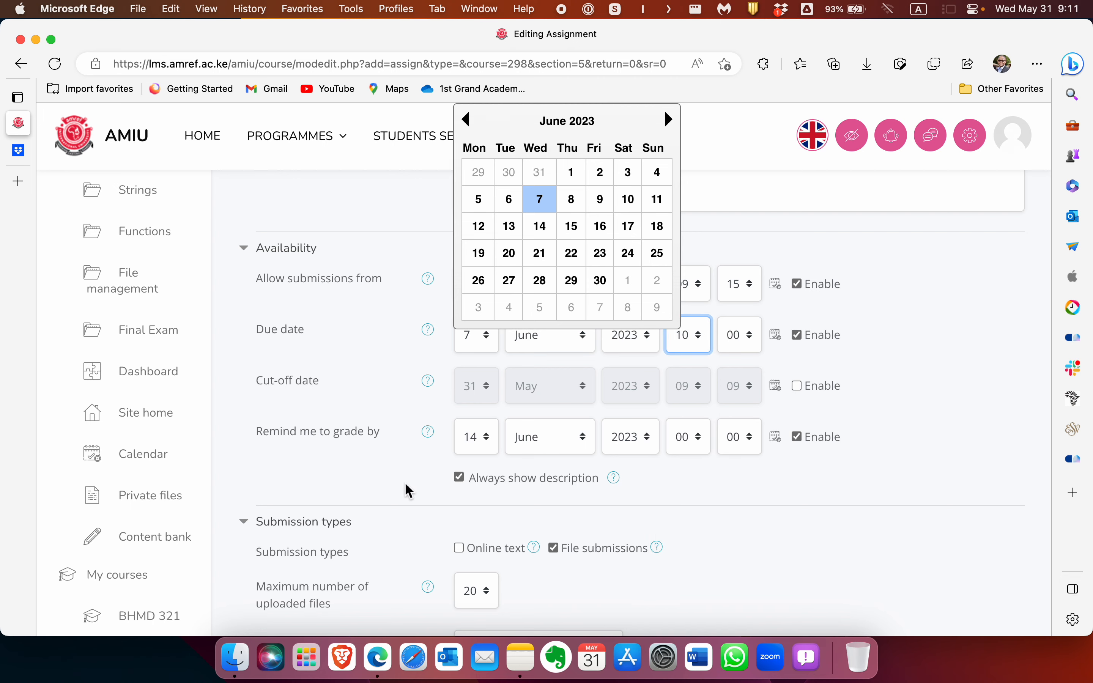
- Examine the submission type settings, including the upload limits and accepted file types, and the collapsed sections below them
{"action": "scroll", "coordinate": [412, 496], "scroll_direction": "down", "scroll_amount": 3}
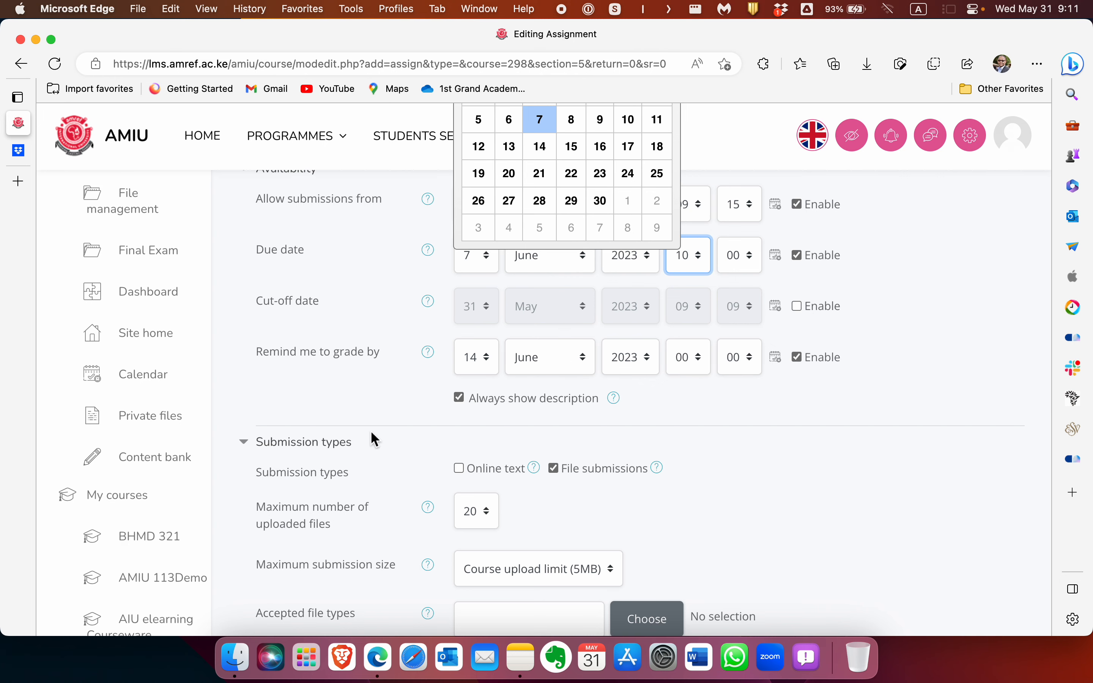
{"action": "scroll", "coordinate": [371, 431], "scroll_direction": "down", "scroll_amount": 3}
{"action": "scroll", "coordinate": [387, 389], "scroll_direction": "down", "scroll_amount": 3}
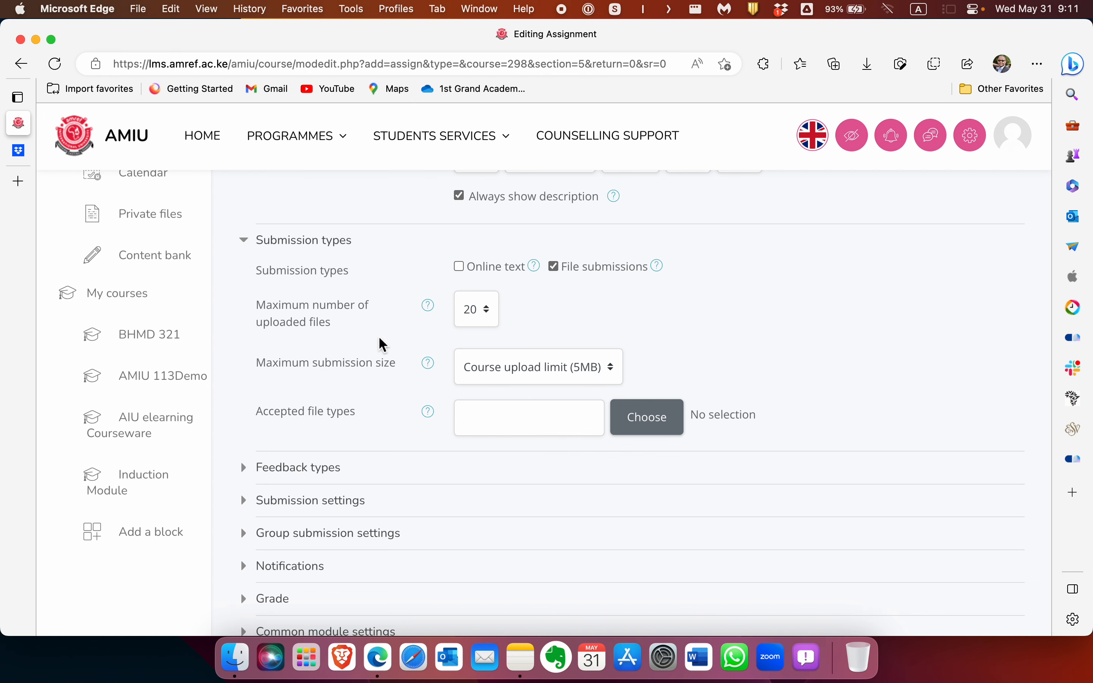
{"action": "scroll", "coordinate": [427, 359], "scroll_direction": "down", "scroll_amount": 3}
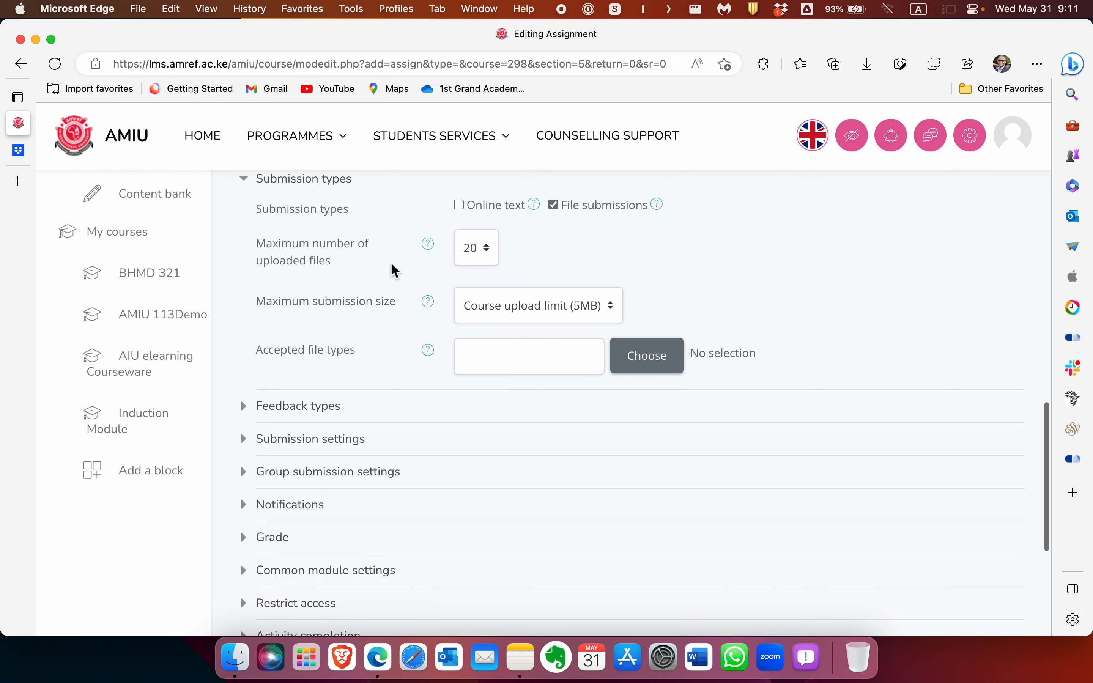
{"action": "scroll", "coordinate": [413, 344], "scroll_direction": "down", "scroll_amount": 3}
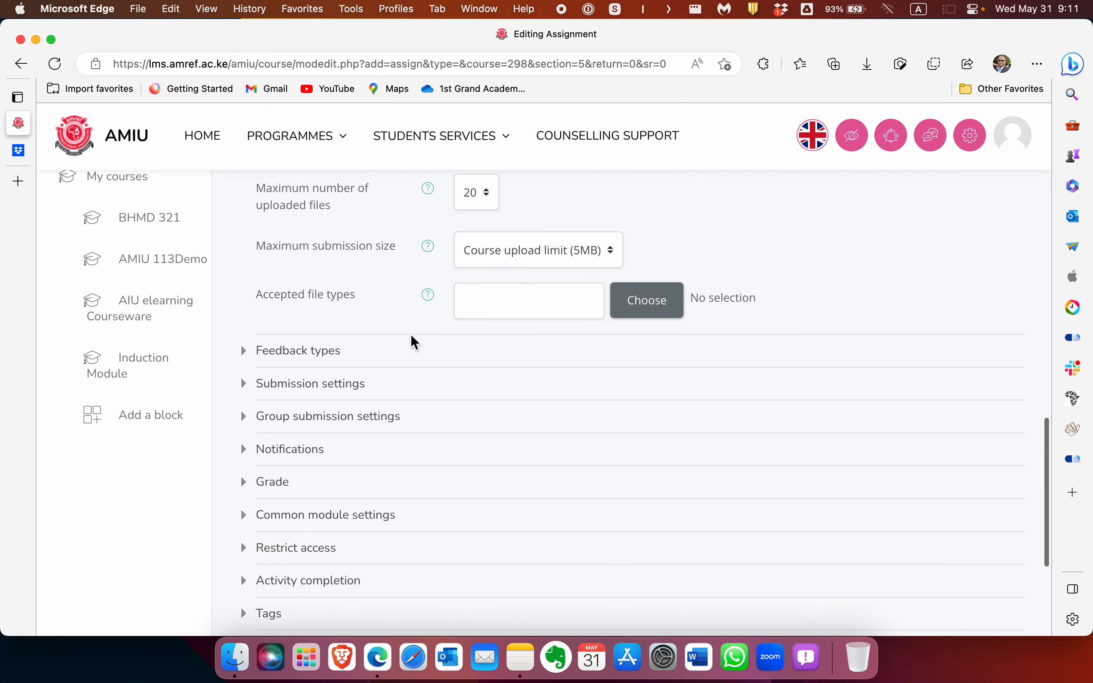
- Set the maximum submission size to Course upload limit (5MB) and accept all file types for submissions
{"action": "left_click", "coordinate": [504, 252]}
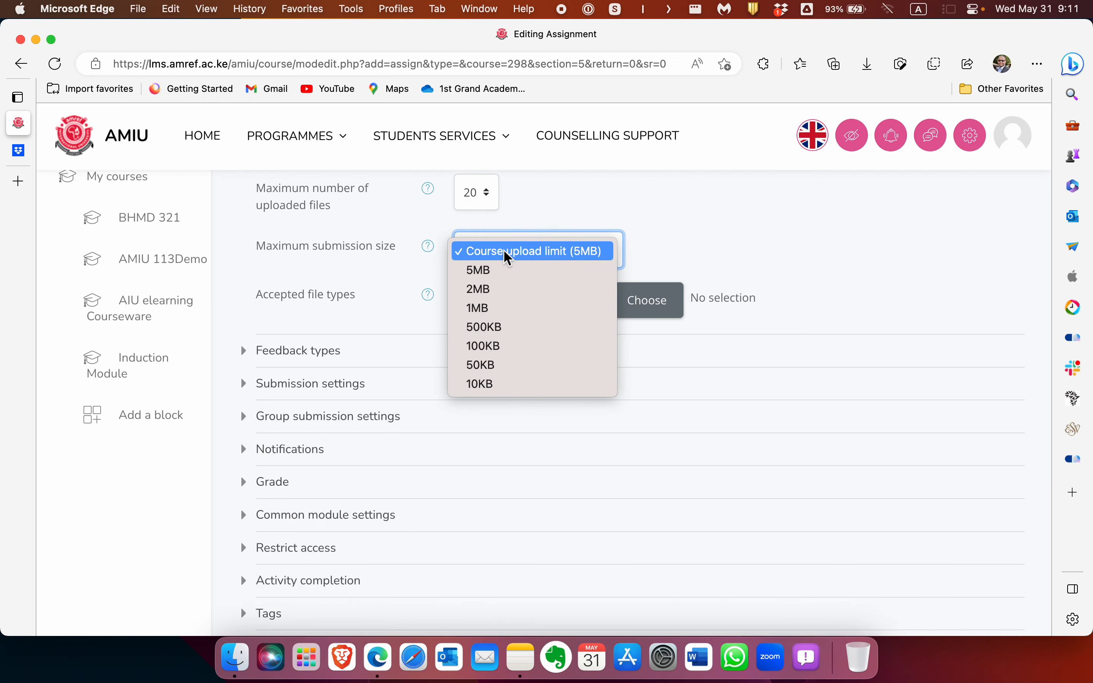
{"action": "left_click", "coordinate": [504, 250]}
{"action": "scroll", "coordinate": [397, 326], "scroll_direction": "down", "scroll_amount": 3}
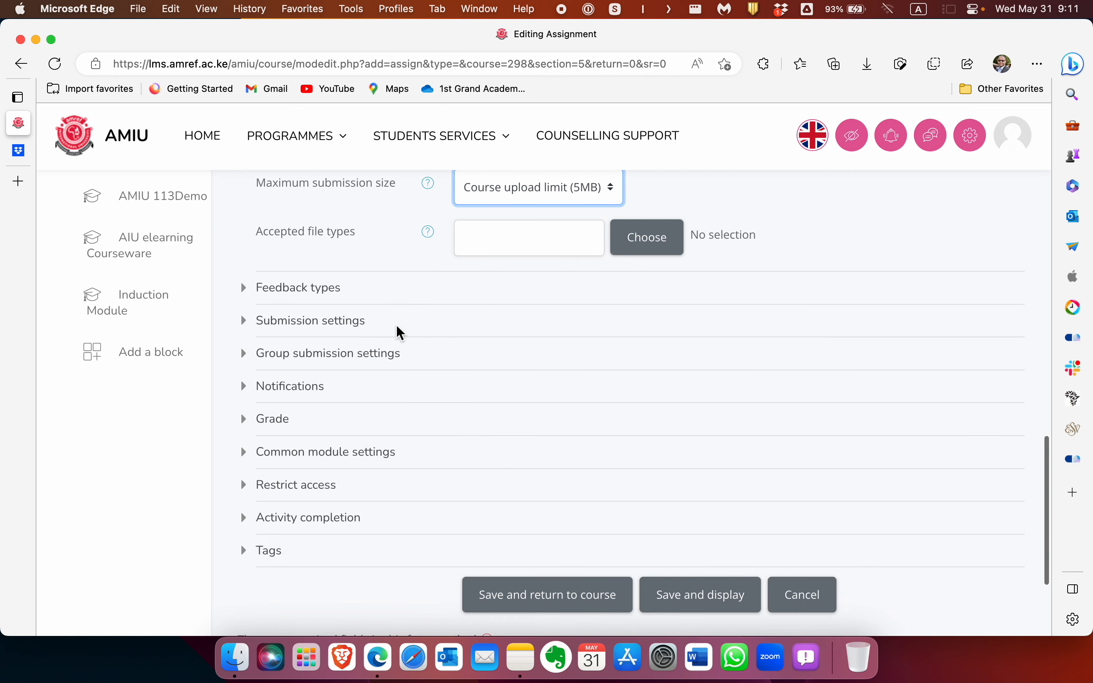
{"action": "left_click", "coordinate": [529, 243]}
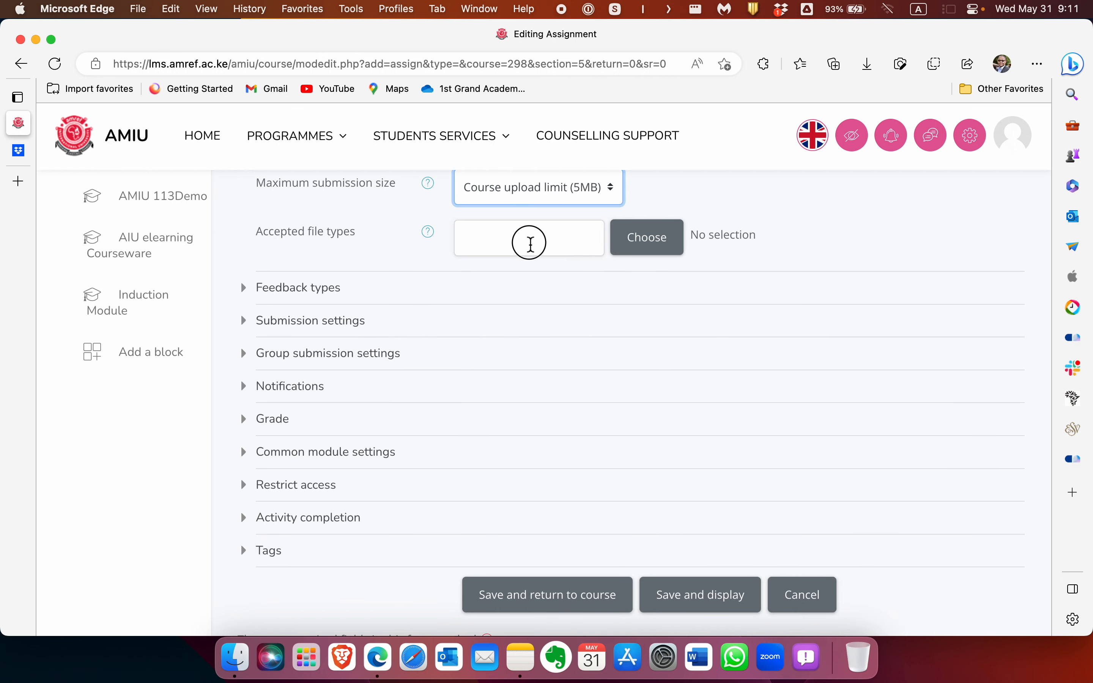
{"action": "left_click", "coordinate": [654, 251]}
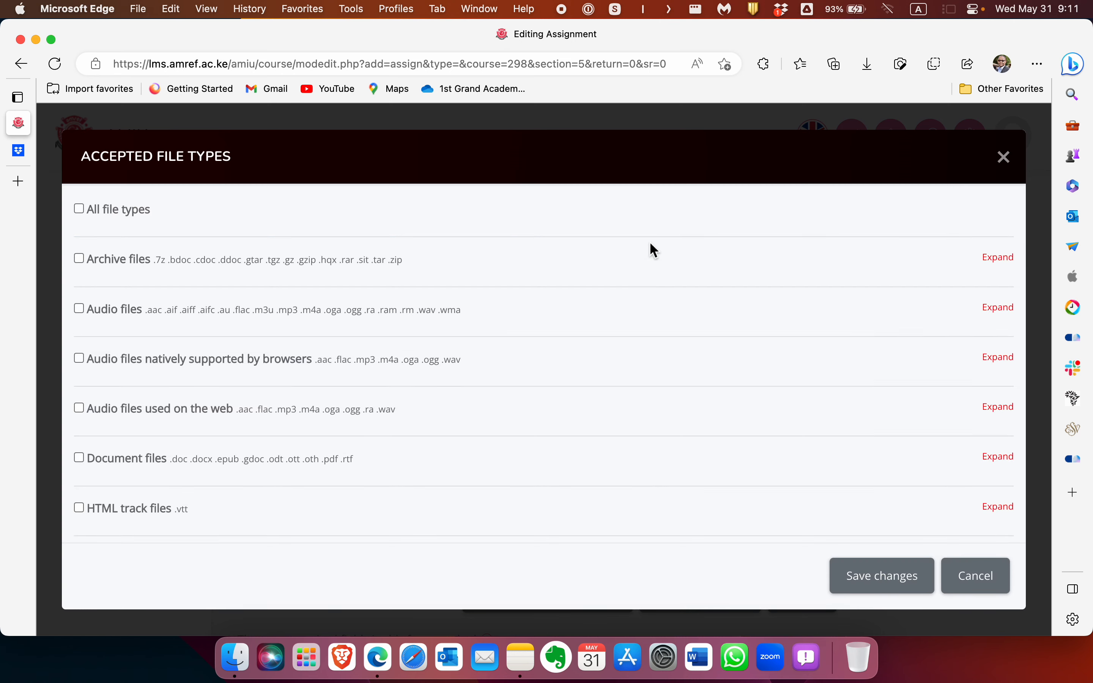
{"action": "left_click", "coordinate": [79, 209]}
{"action": "left_click", "coordinate": [873, 298]}
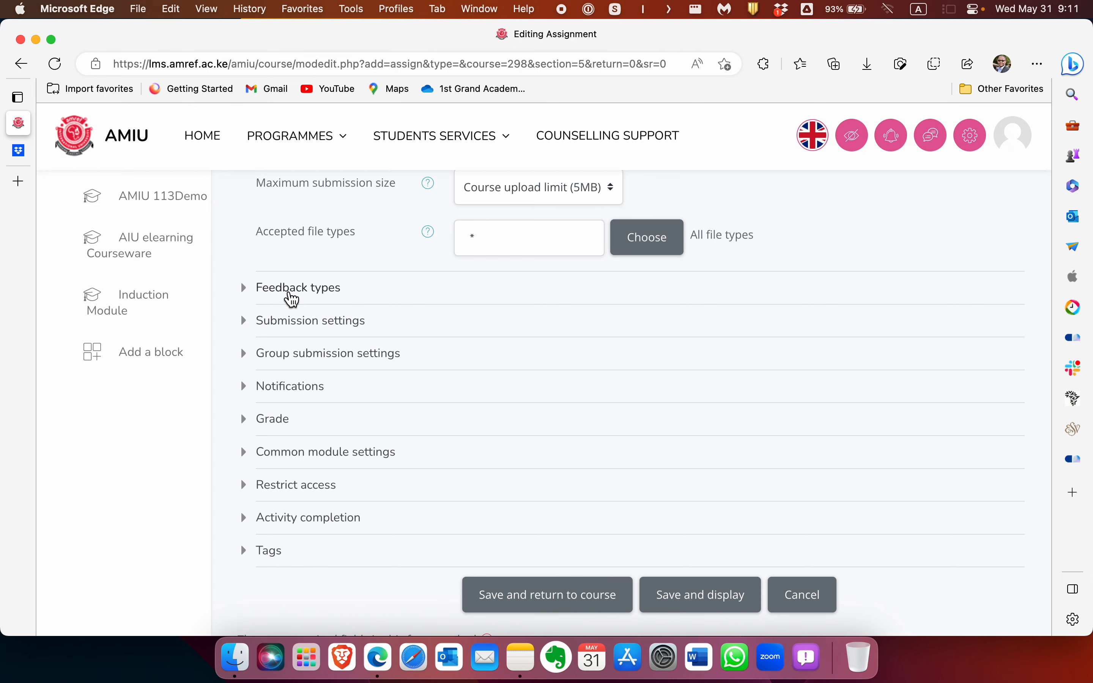
- Expand the assignment's feedback types and choose No for Comment inline
{"action": "left_click", "coordinate": [287, 292]}
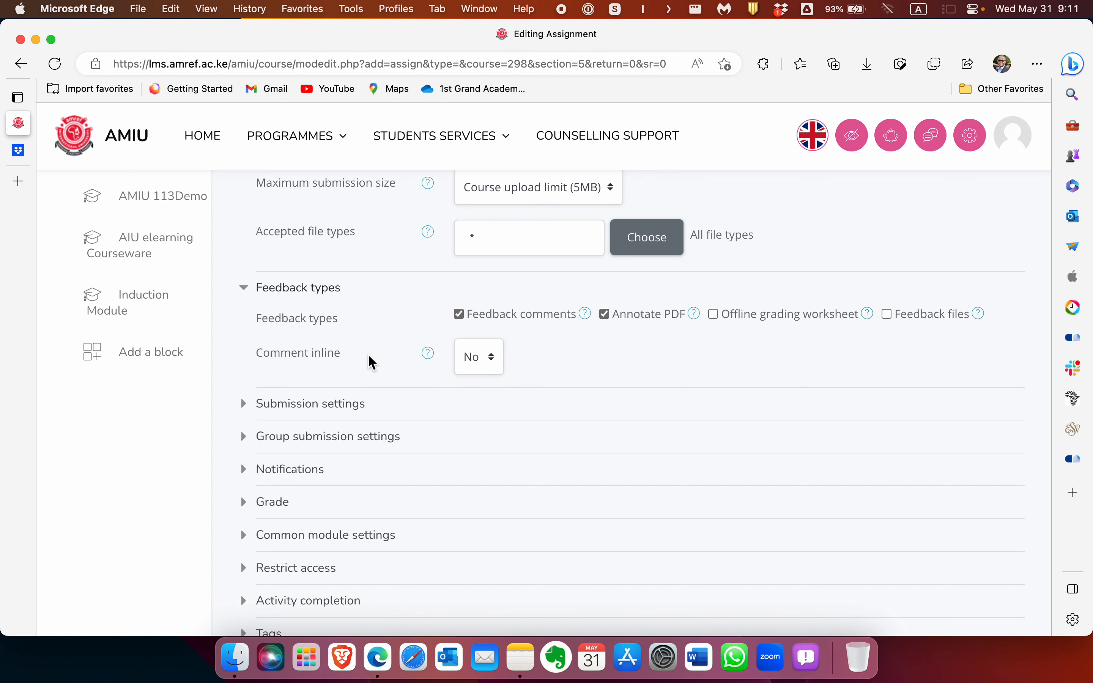
{"action": "left_click", "coordinate": [487, 370]}
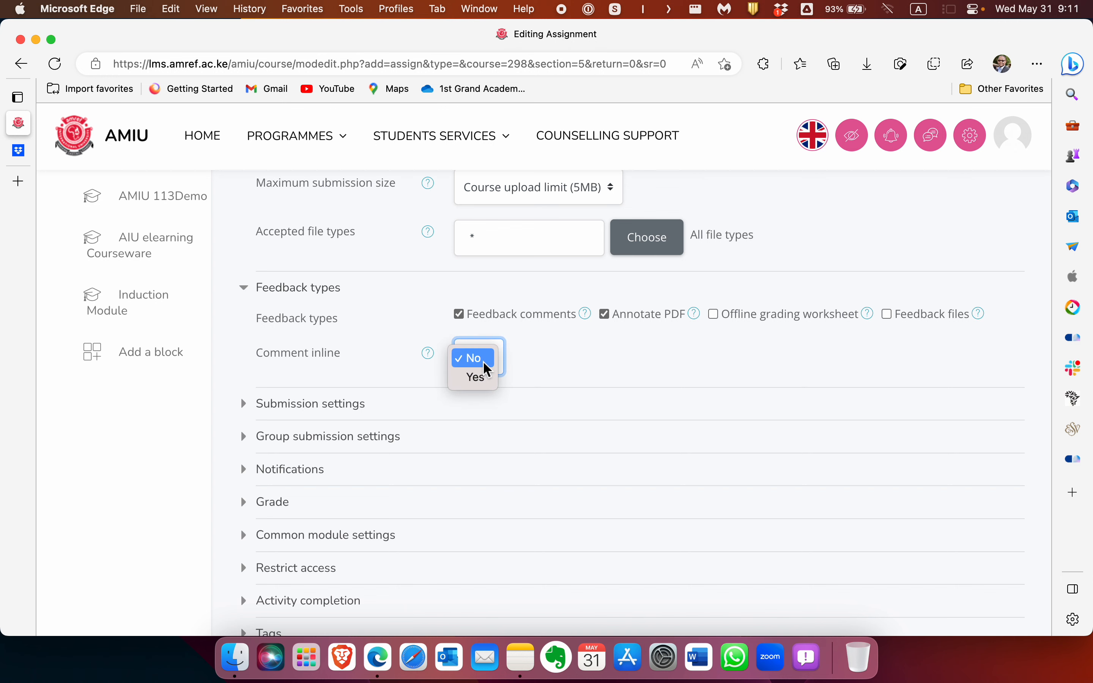
{"action": "left_click", "coordinate": [475, 358]}
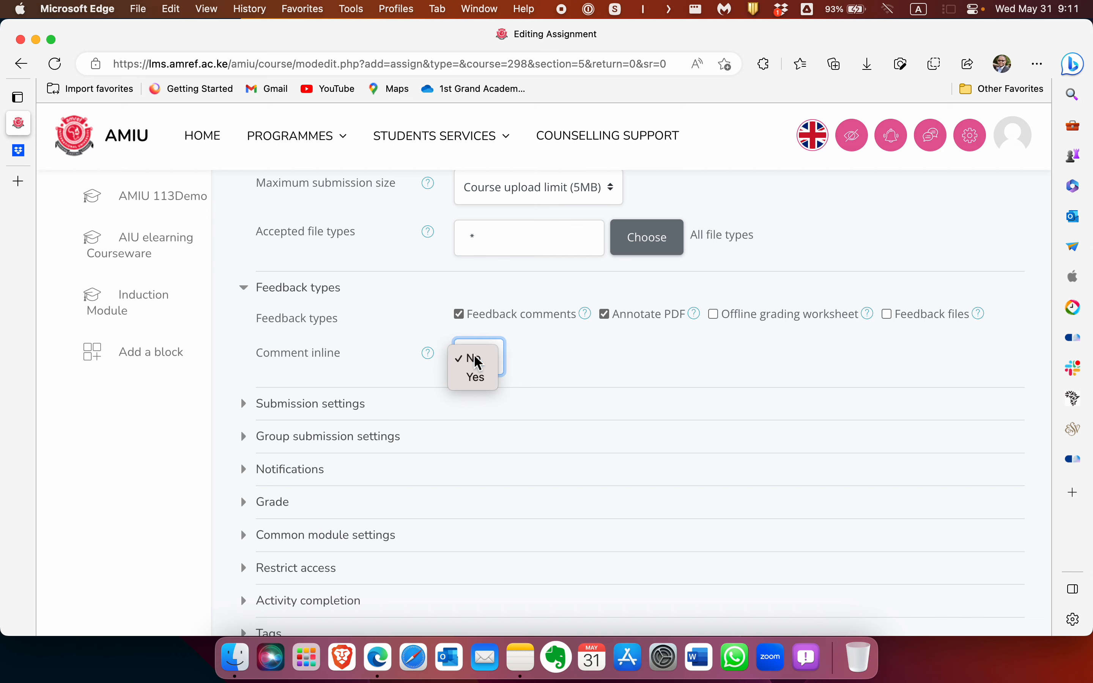
- In the submission settings, require students to click the submit button and to accept the submission statement
{"action": "scroll", "coordinate": [407, 398], "scroll_direction": "down", "scroll_amount": 4}
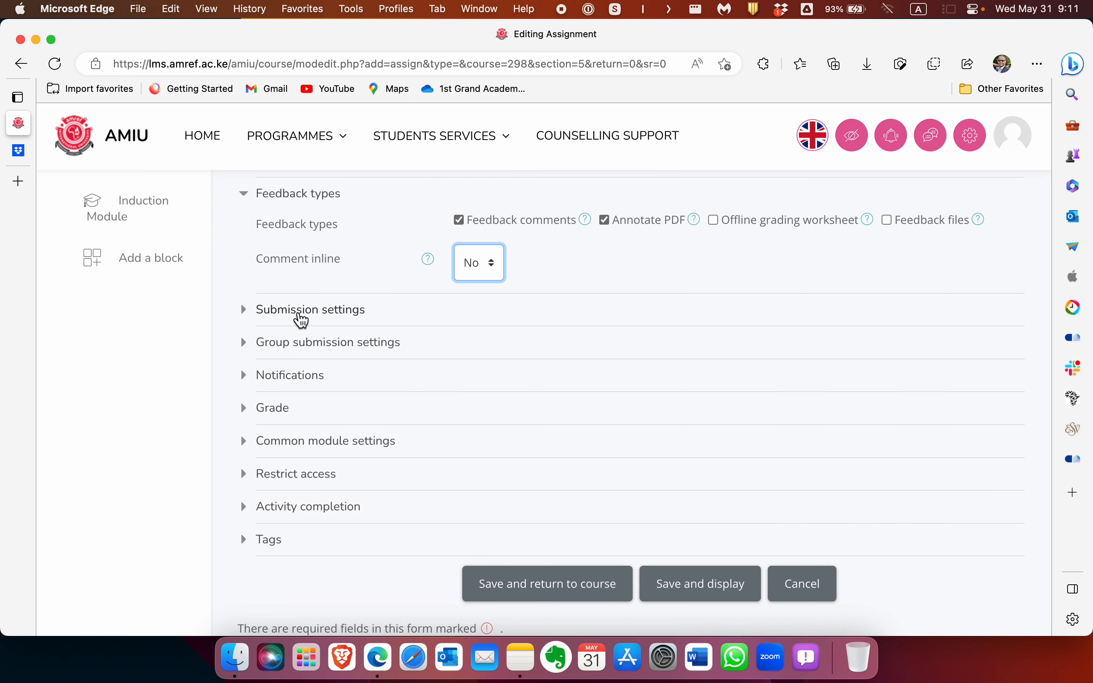
{"action": "left_click", "coordinate": [302, 319]}
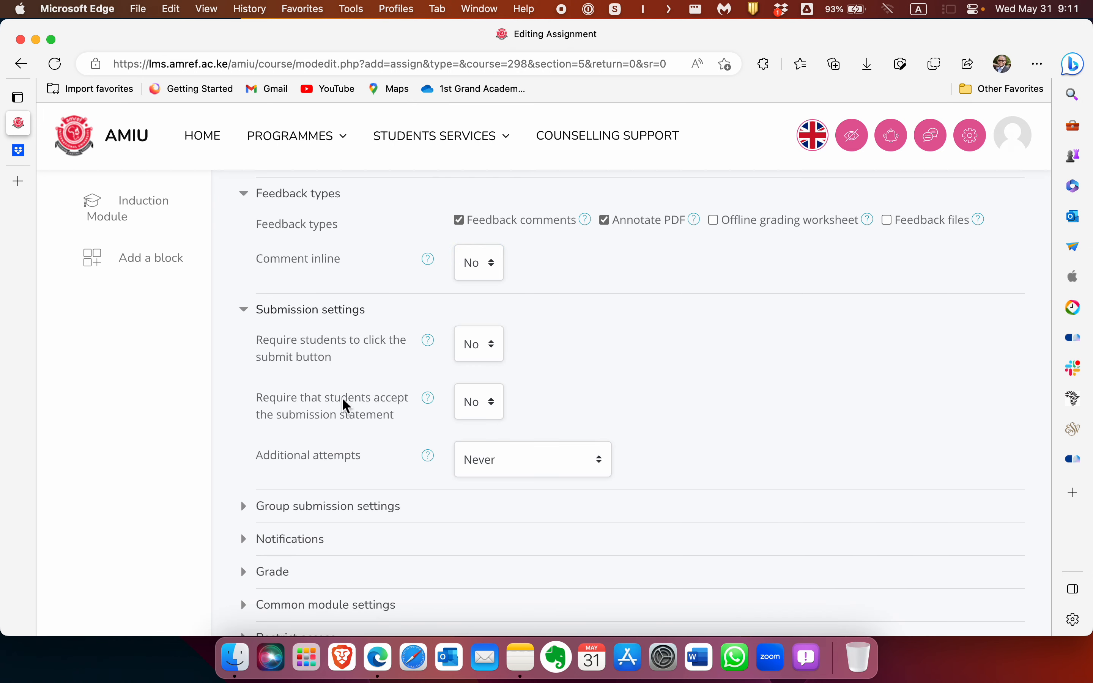
{"action": "left_click", "coordinate": [470, 349]}
{"action": "left_click", "coordinate": [479, 368]}
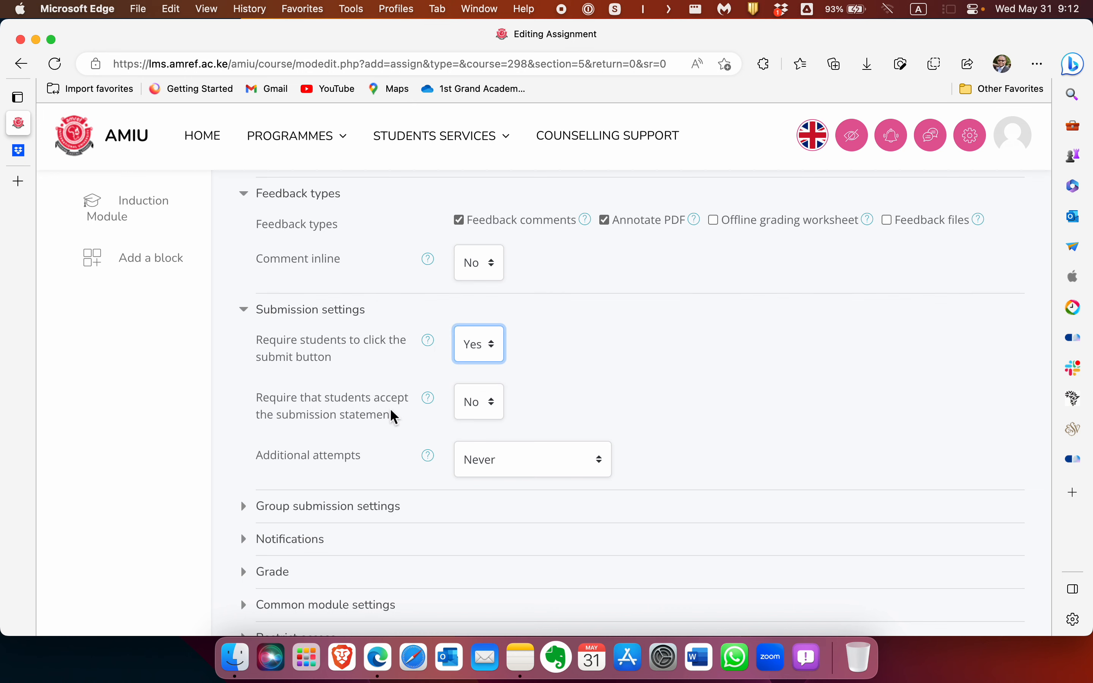
{"action": "scroll", "coordinate": [361, 389], "scroll_direction": "down", "scroll_amount": 3}
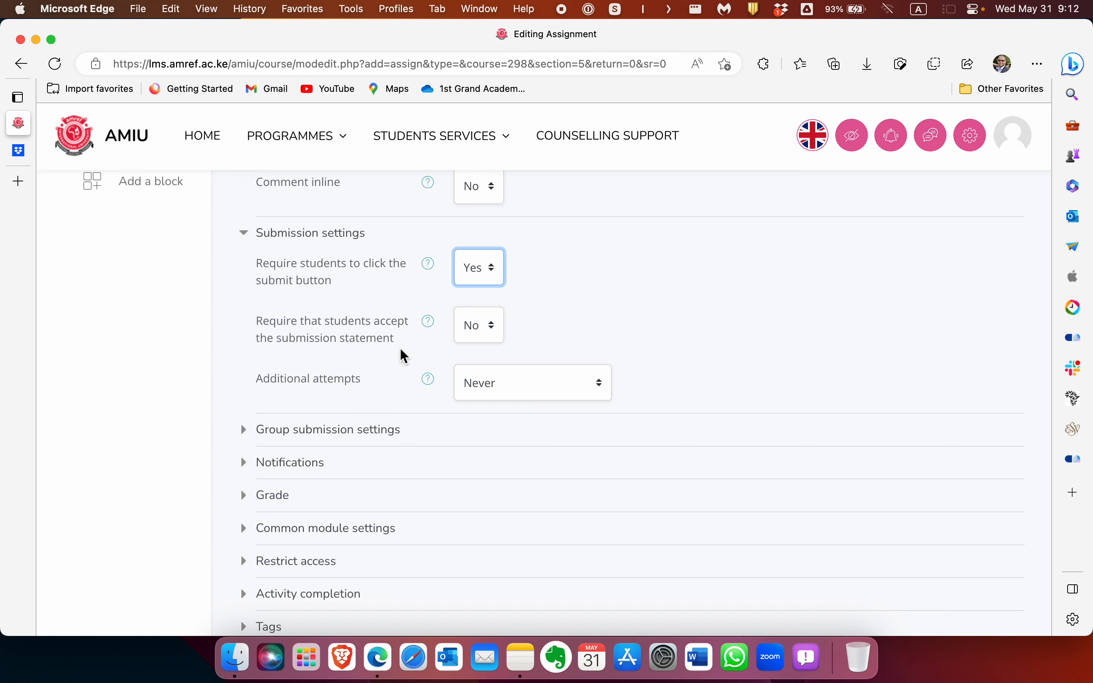
{"action": "left_click", "coordinate": [480, 342]}
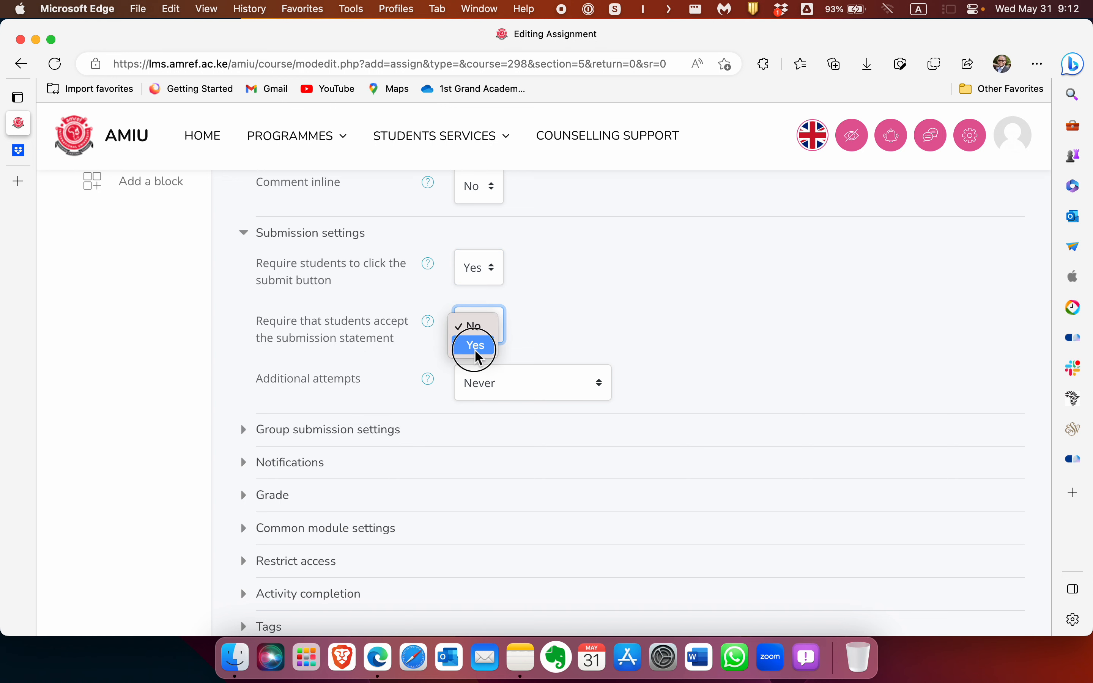
{"action": "left_click", "coordinate": [475, 347]}
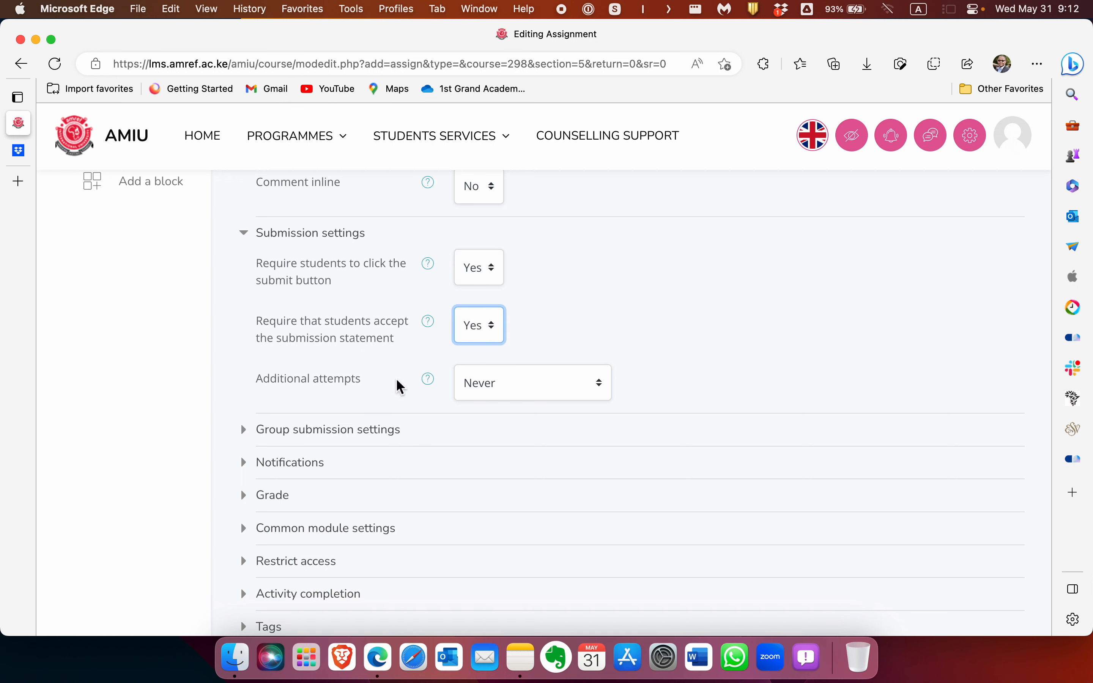
- Set the additional attempts allowed for the assignment to Never
{"action": "scroll", "coordinate": [366, 393], "scroll_direction": "down", "scroll_amount": 3}
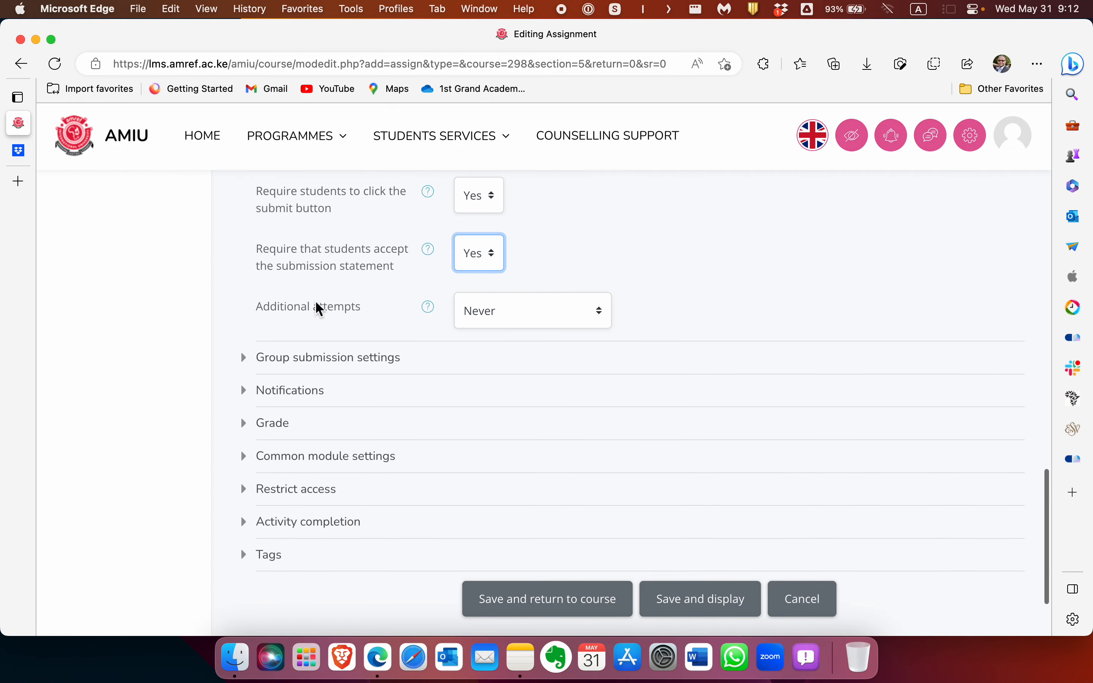
{"action": "left_click", "coordinate": [501, 316]}
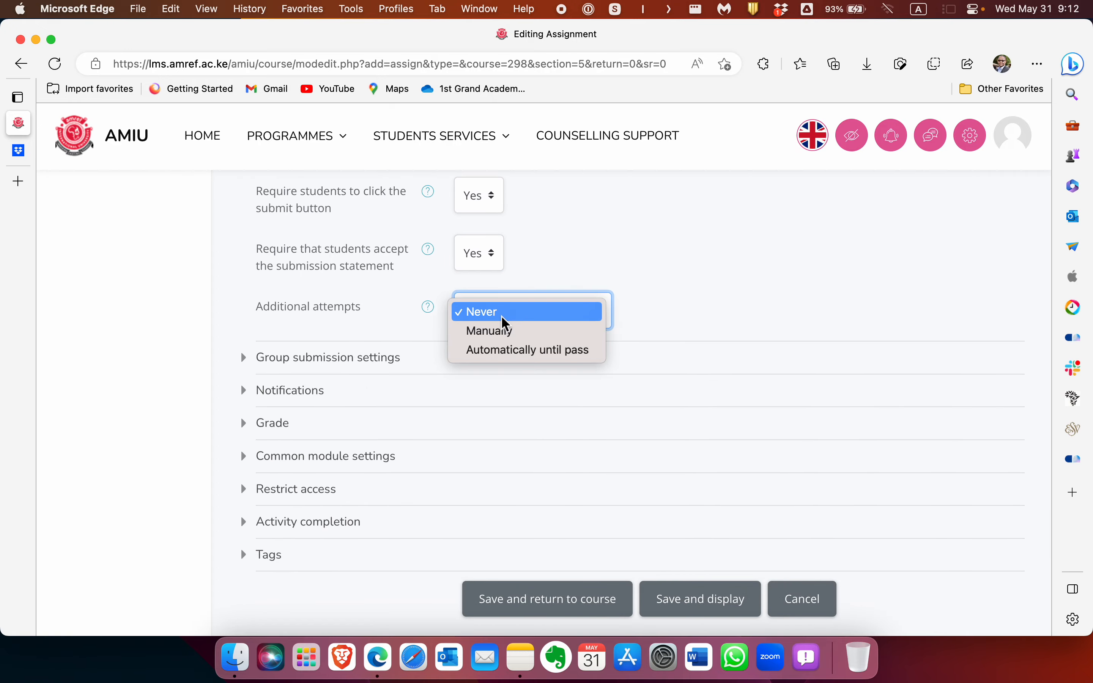
{"action": "left_click", "coordinate": [505, 324]}
- Set Students submit in groups to No and expand the notification settings
{"action": "scroll", "coordinate": [383, 373], "scroll_direction": "down", "scroll_amount": 4}
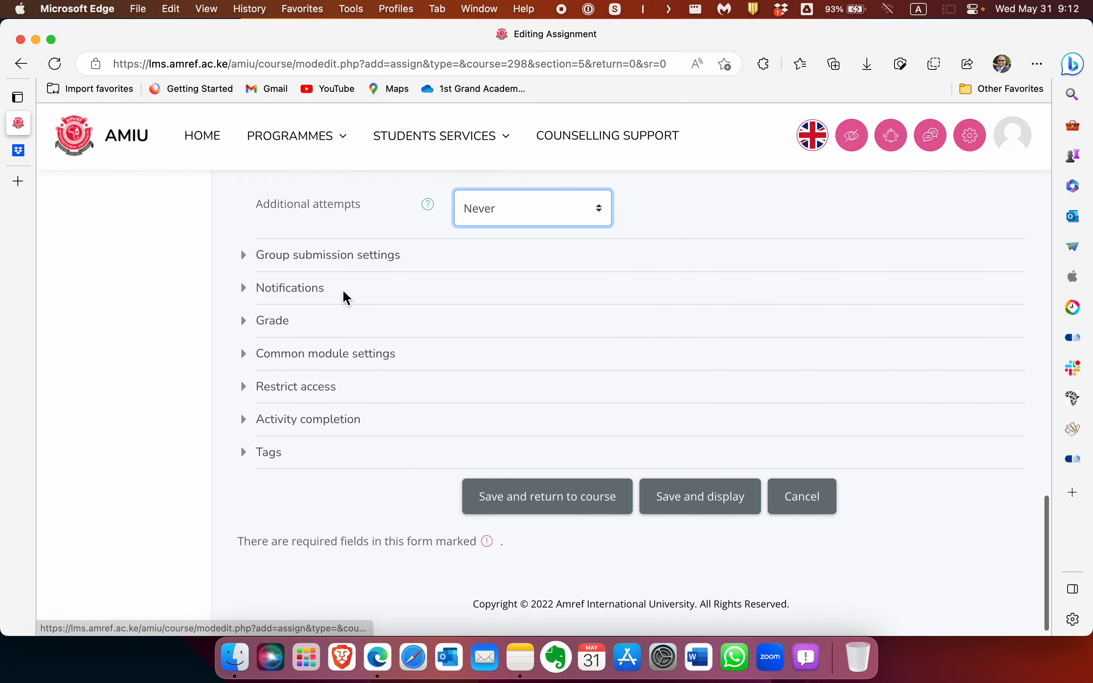
{"action": "left_click", "coordinate": [307, 262]}
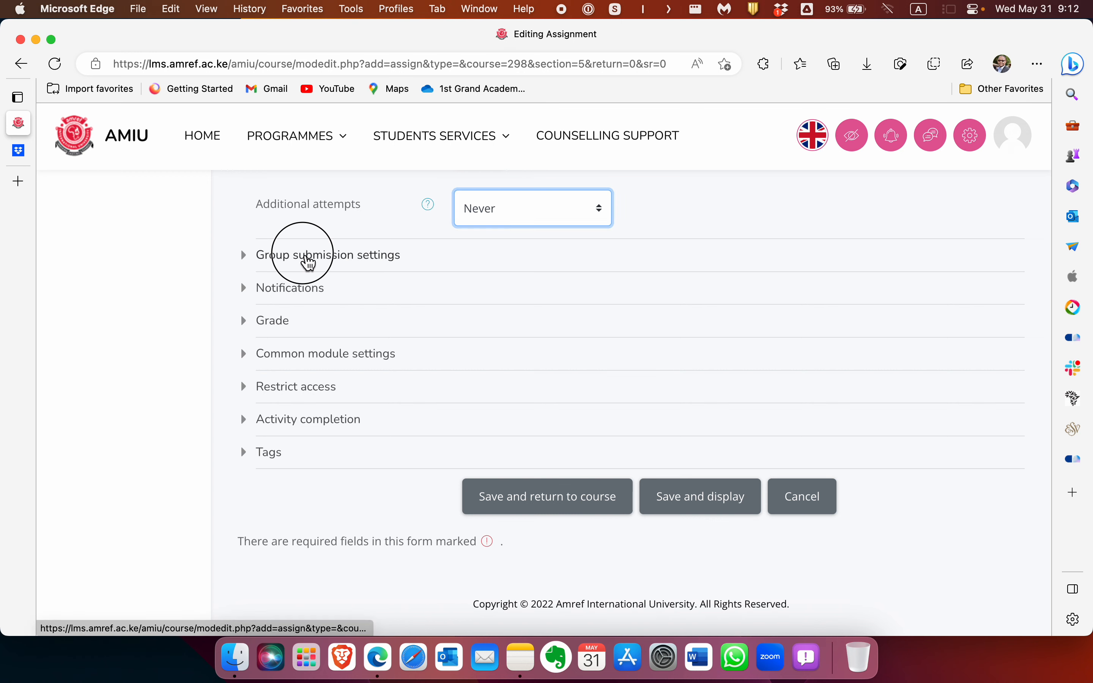
{"action": "left_click", "coordinate": [477, 304]}
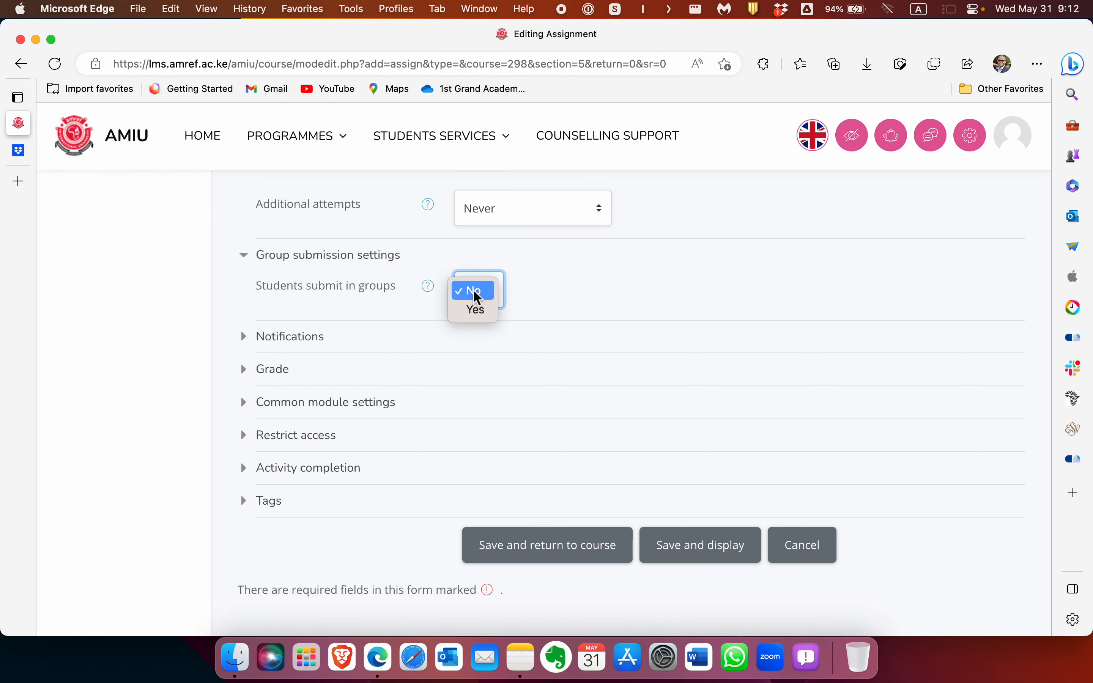
{"action": "left_click", "coordinate": [476, 291]}
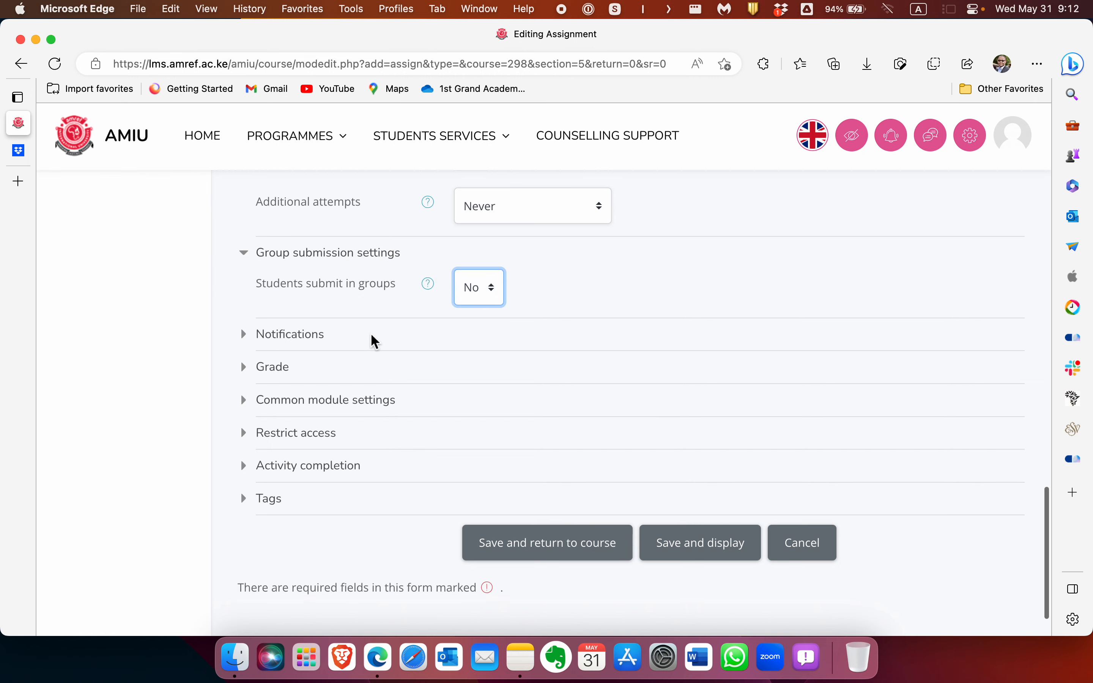
{"action": "scroll", "coordinate": [371, 333], "scroll_direction": "down", "scroll_amount": 2}
{"action": "left_click", "coordinate": [295, 277]}
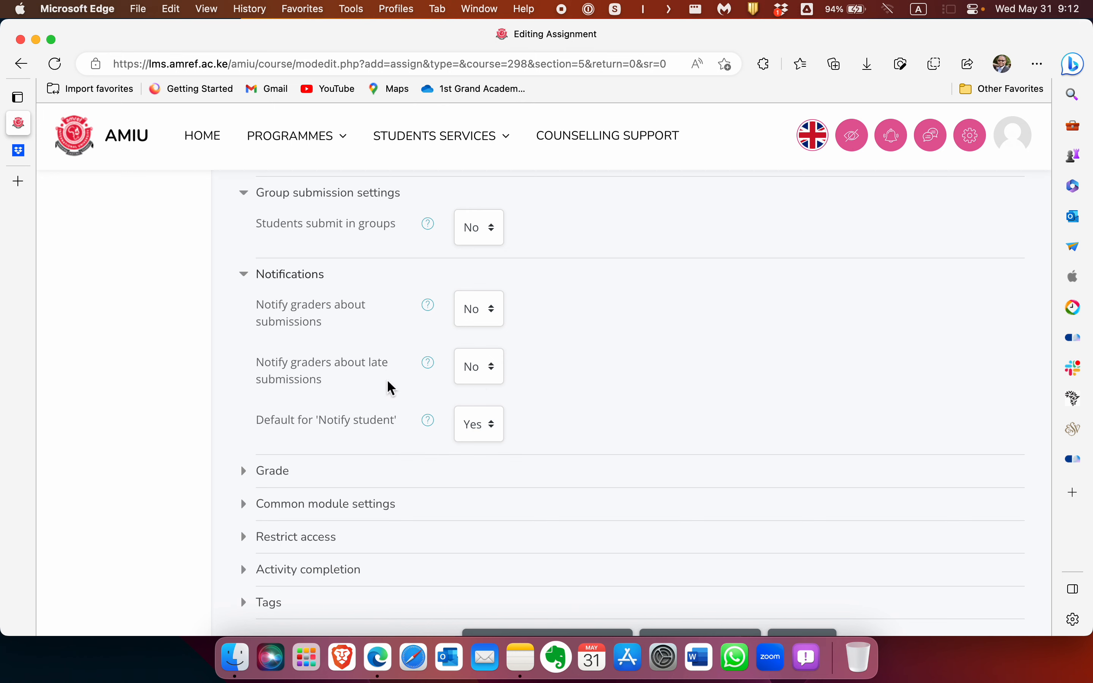
- Set the assignment's grade type to Point with a maximum grade of 20
{"action": "scroll", "coordinate": [362, 396], "scroll_direction": "down", "scroll_amount": 3}
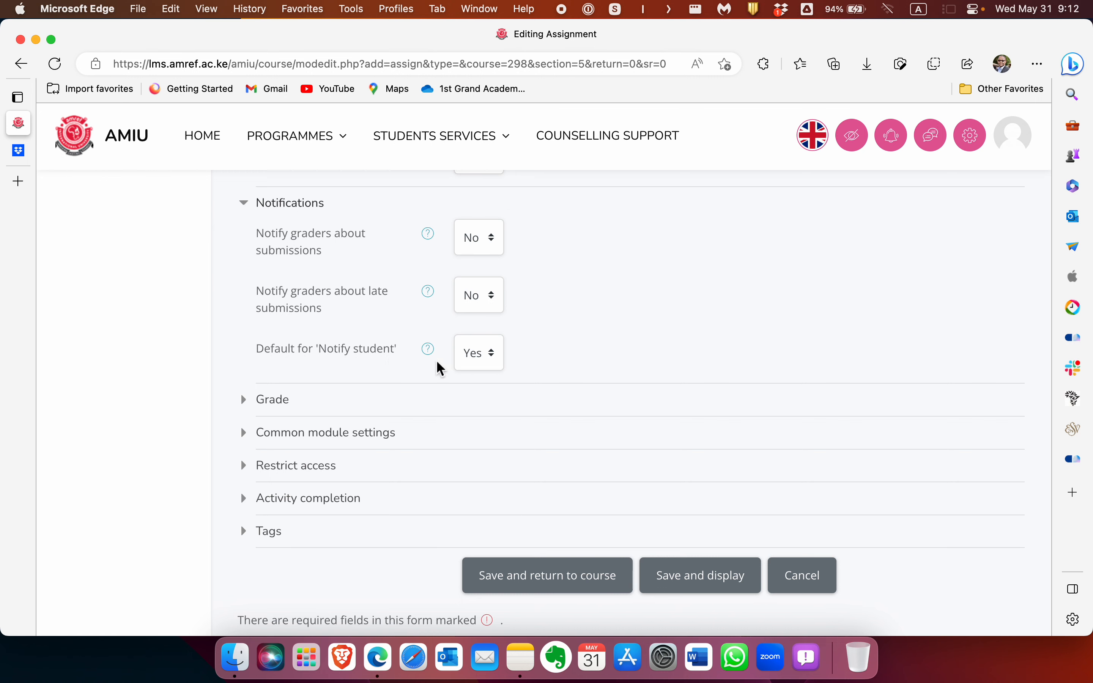
{"action": "left_click", "coordinate": [269, 406]}
{"action": "scroll", "coordinate": [361, 438], "scroll_direction": "down", "scroll_amount": 5}
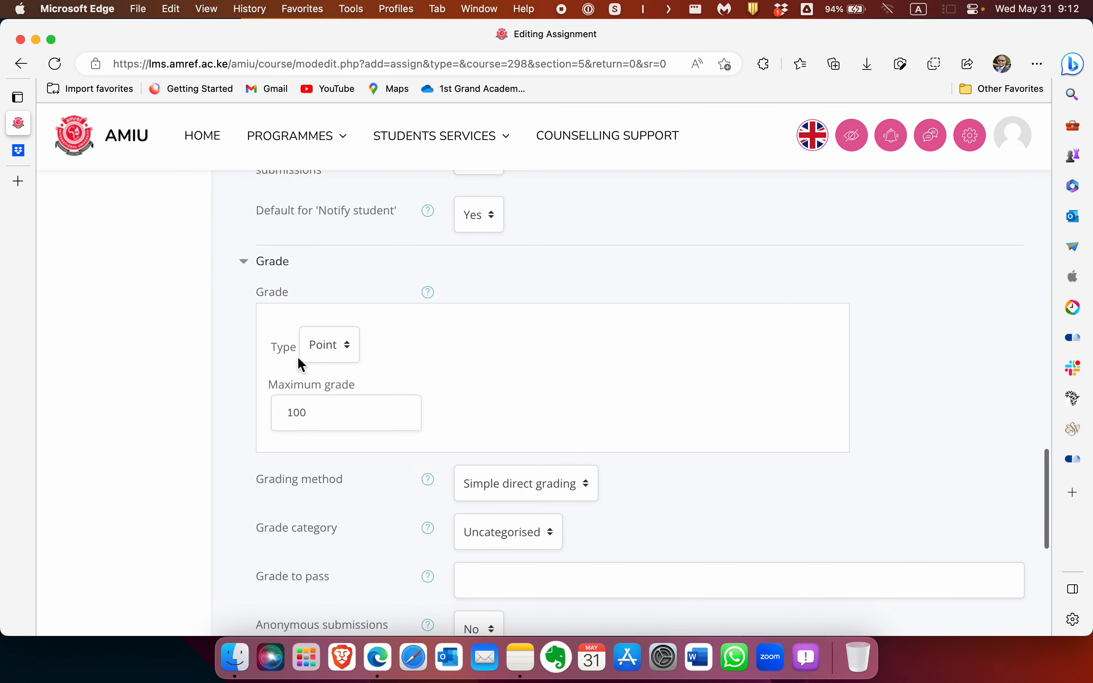
{"action": "left_click", "coordinate": [320, 357]}
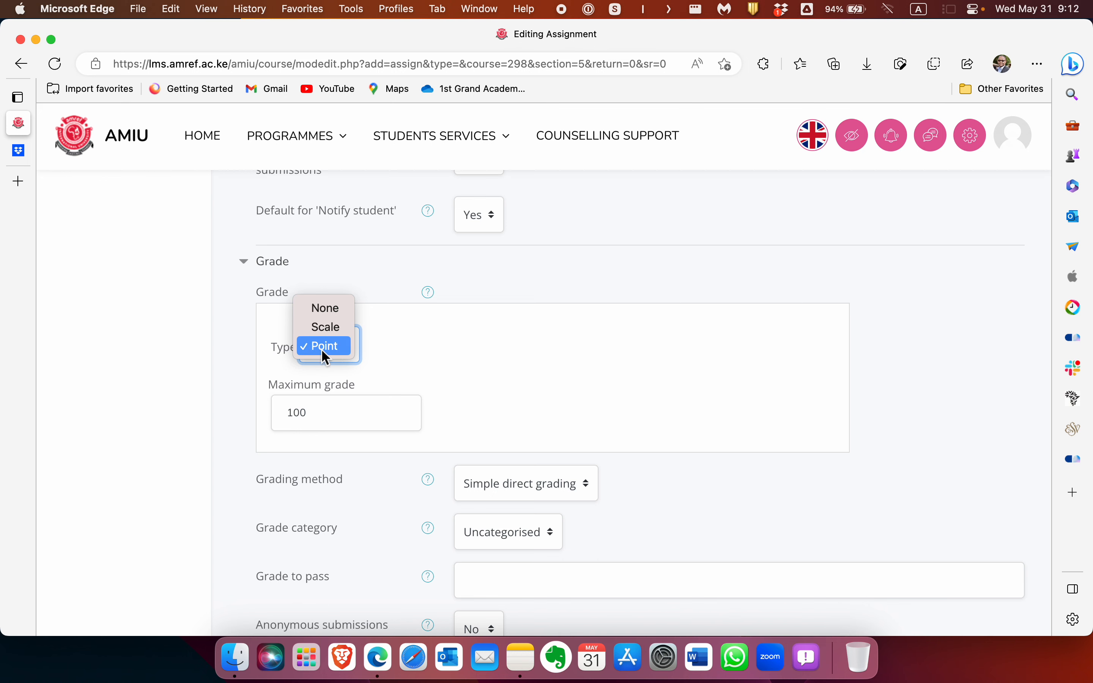
{"action": "left_click", "coordinate": [321, 348]}
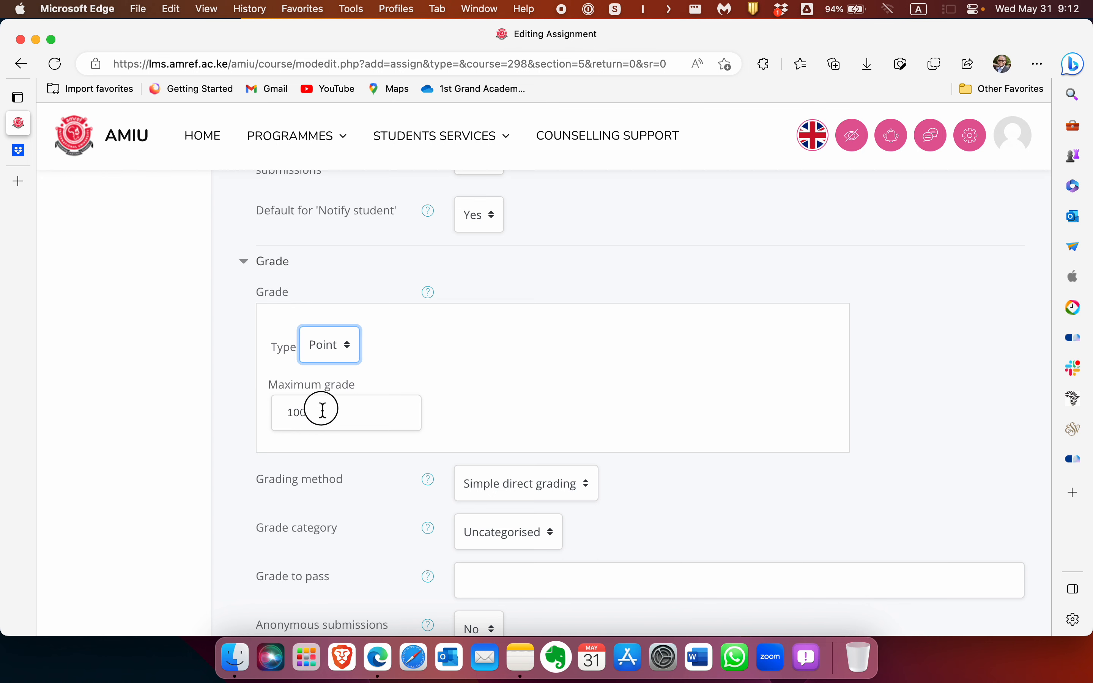
{"action": "left_click", "coordinate": [323, 410]}
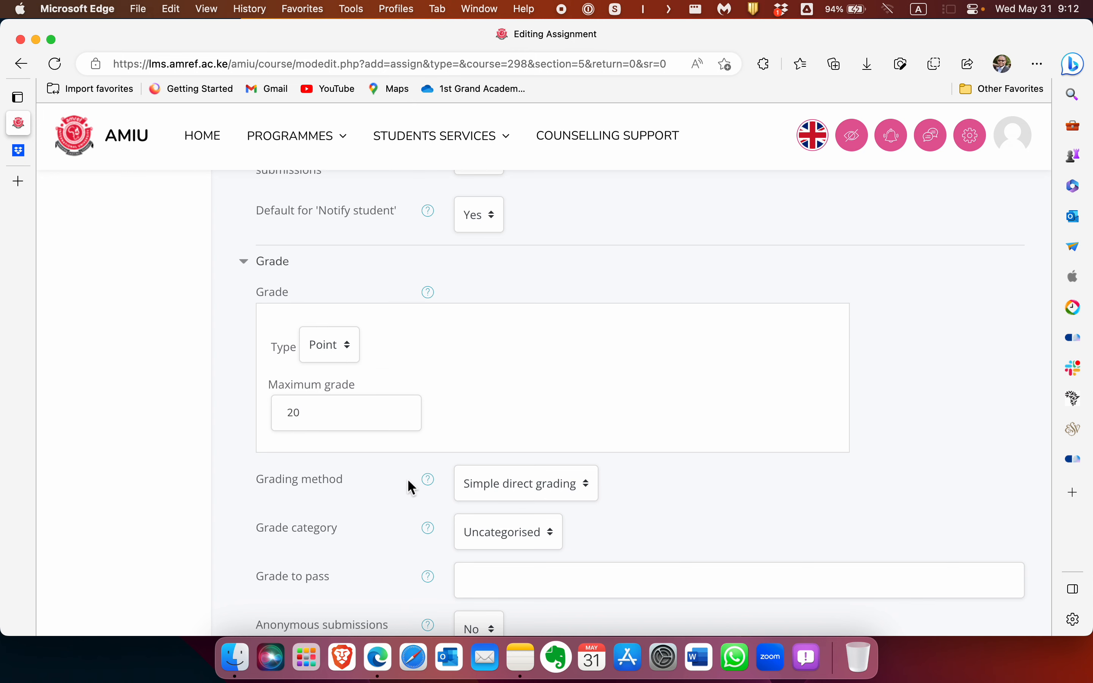
- Choose Simple direct grading as the assignment's grading method
{"action": "scroll", "coordinate": [407, 479], "scroll_direction": "down", "scroll_amount": 3}
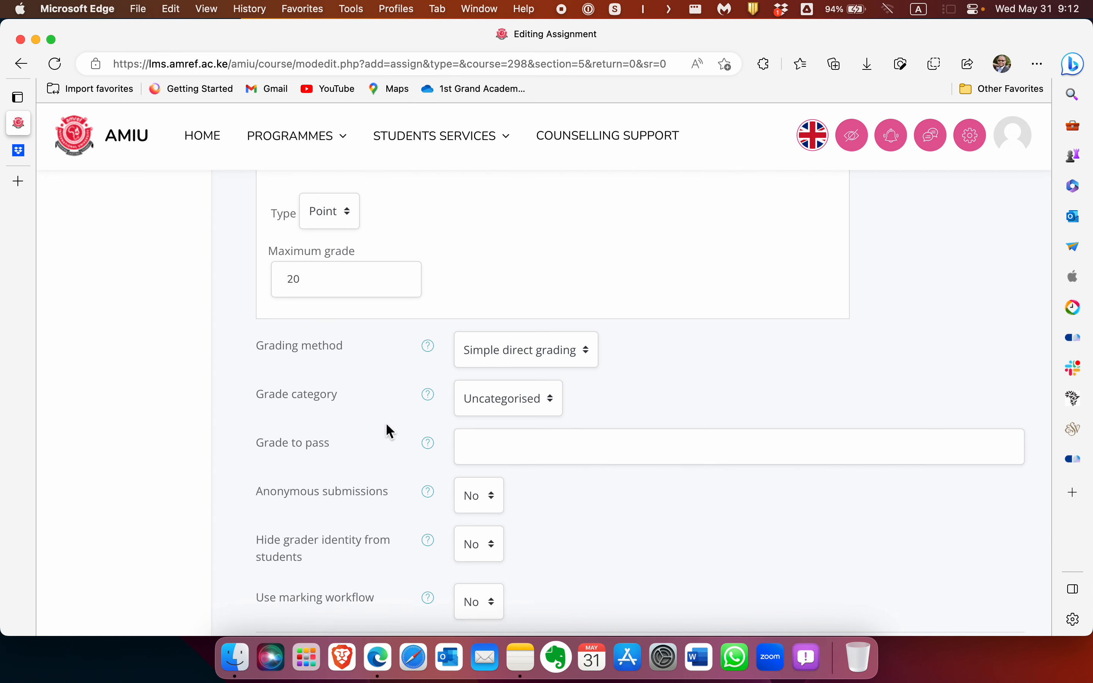
{"action": "scroll", "coordinate": [386, 423], "scroll_direction": "down", "scroll_amount": 2}
{"action": "left_click", "coordinate": [509, 294]}
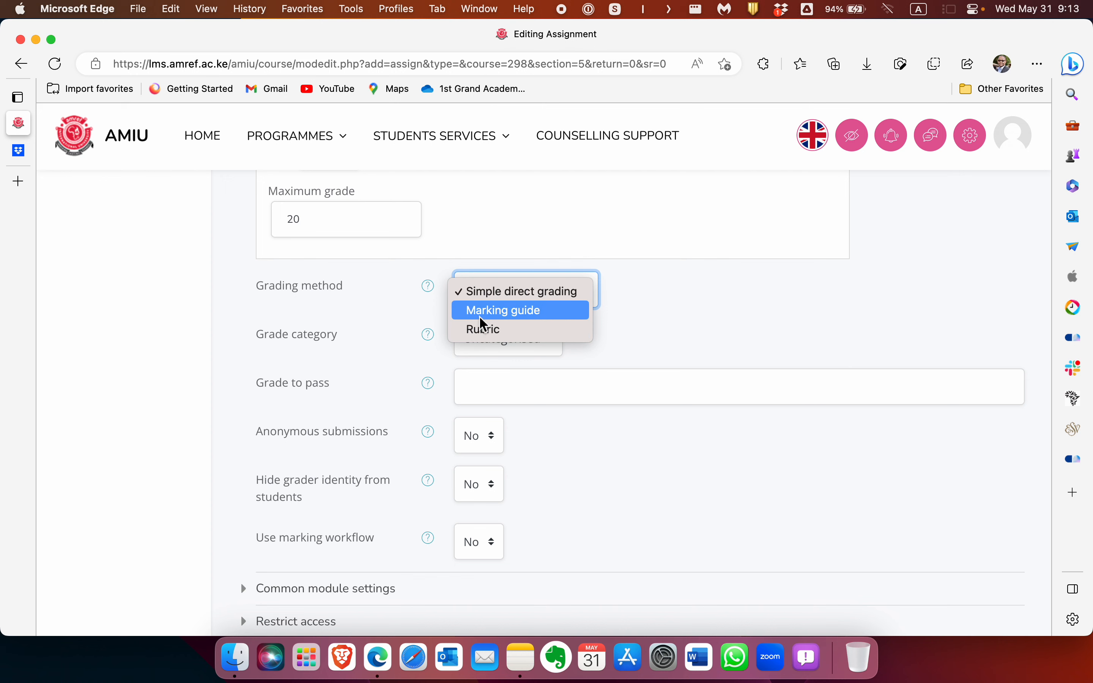
{"action": "left_click", "coordinate": [488, 292]}
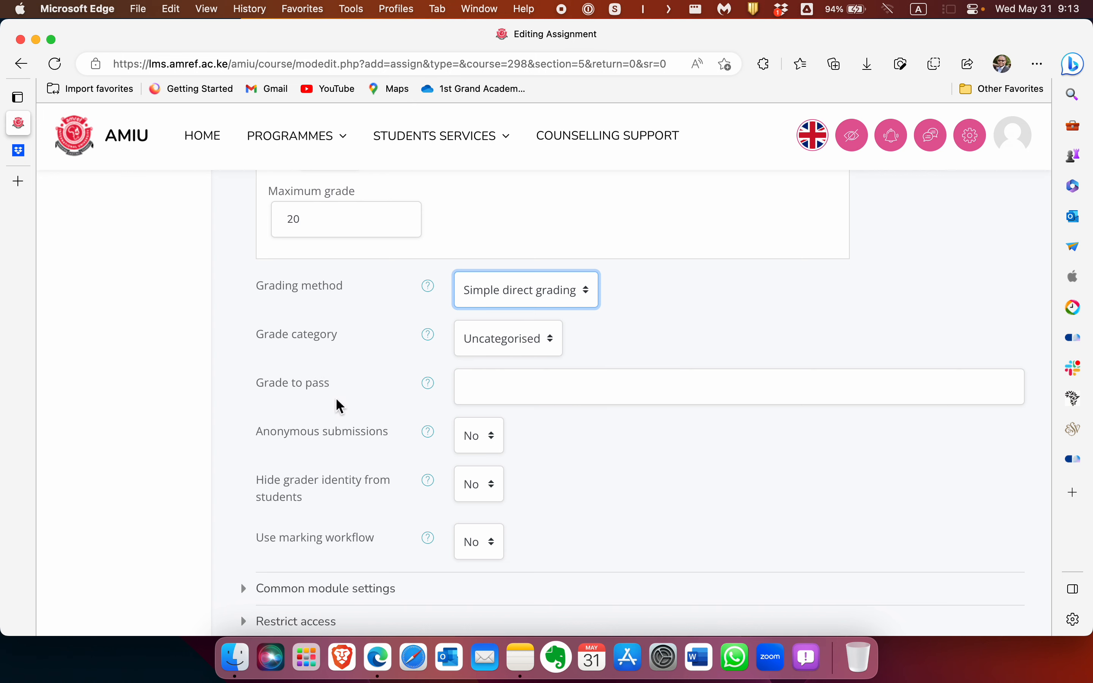
- Expand the common module settings and set the assignment's availability to Show on course page
{"action": "scroll", "coordinate": [337, 399], "scroll_direction": "down", "scroll_amount": 3}
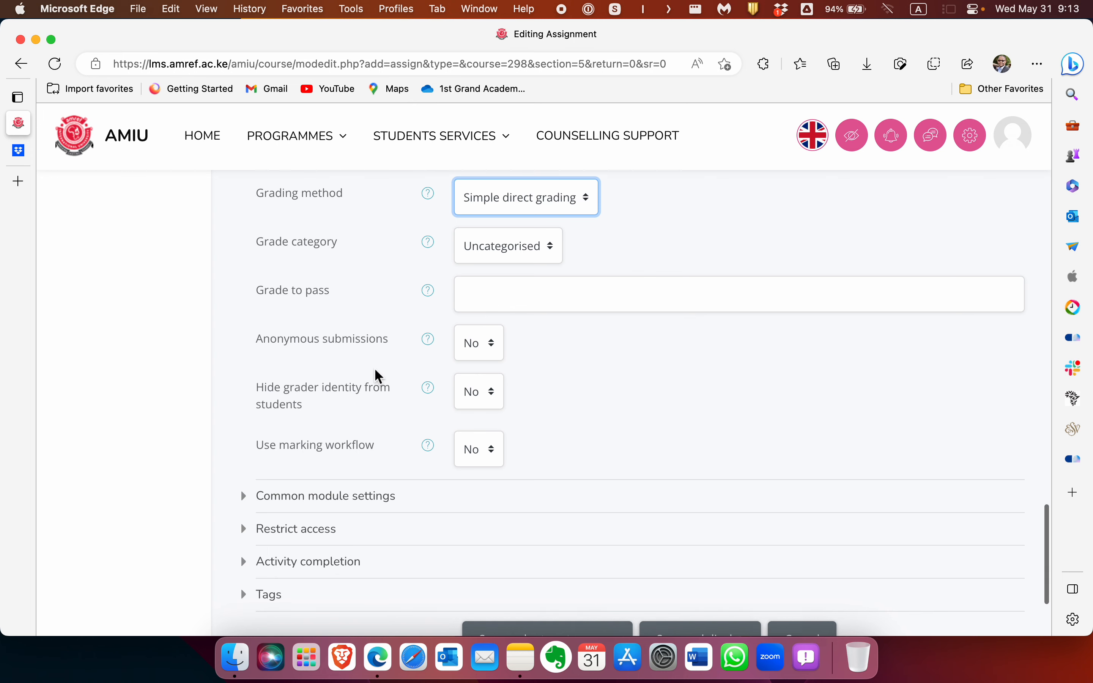
{"action": "scroll", "coordinate": [375, 370], "scroll_direction": "down", "scroll_amount": 3}
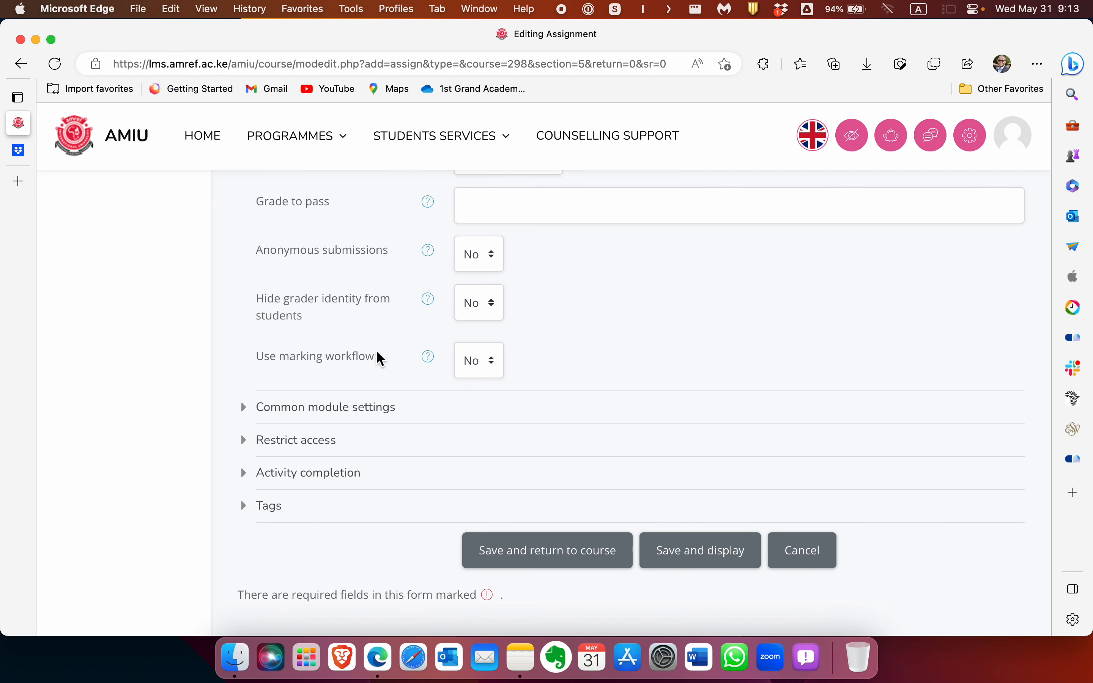
{"action": "scroll", "coordinate": [344, 364], "scroll_direction": "down", "scroll_amount": 2}
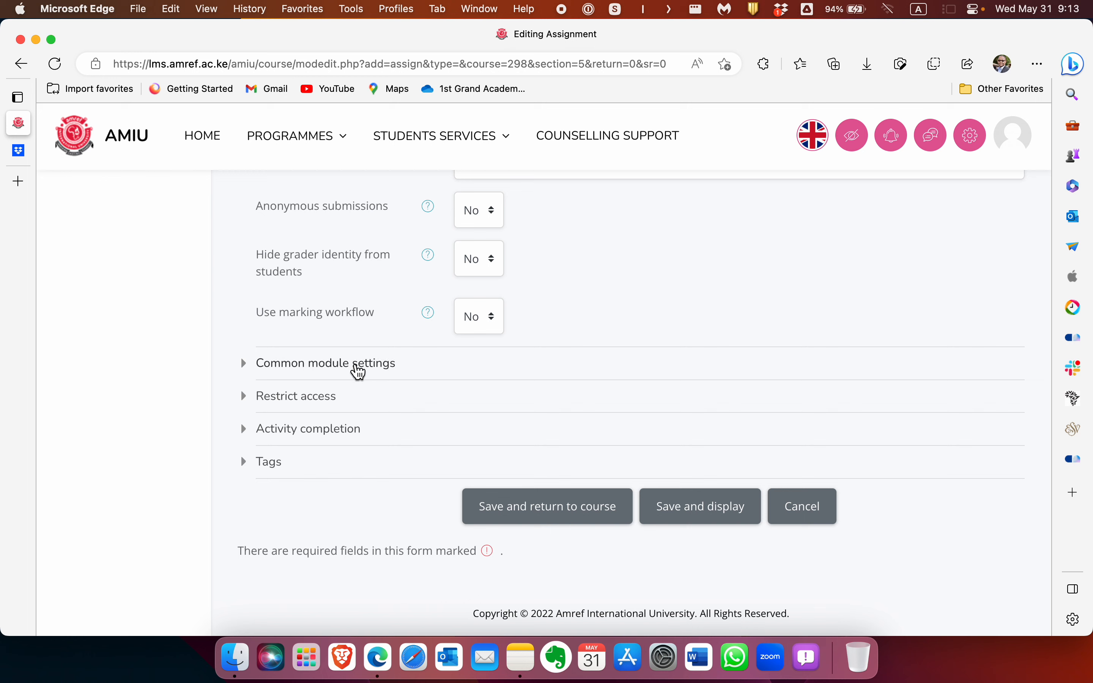
{"action": "left_click", "coordinate": [302, 364]}
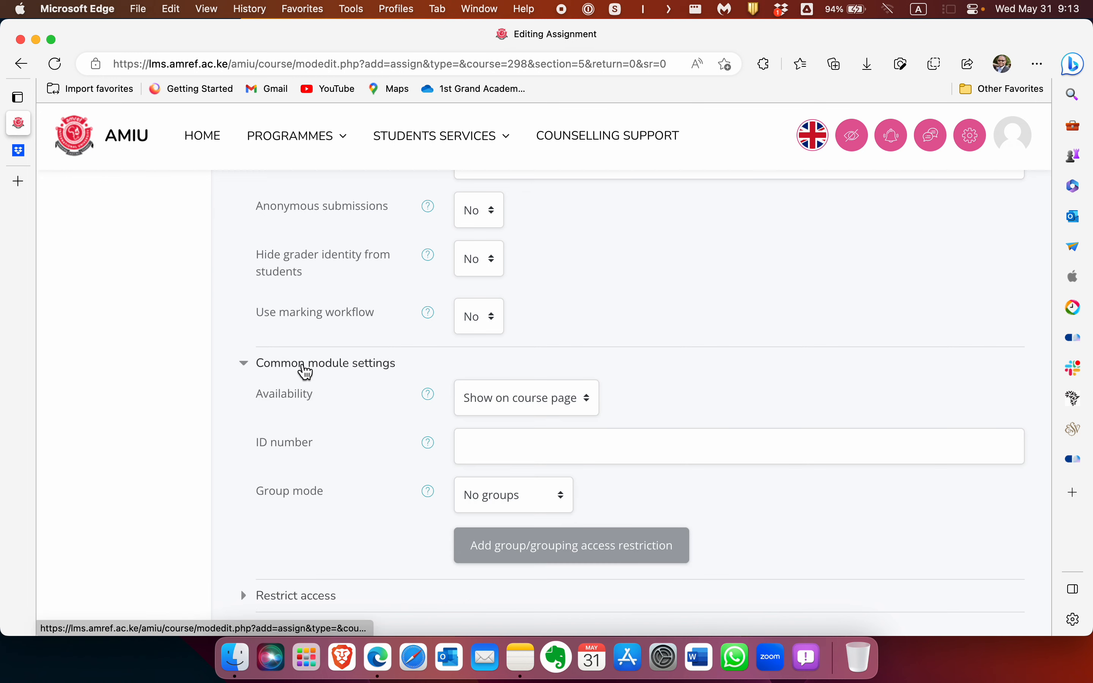
{"action": "left_click", "coordinate": [506, 402]}
{"action": "left_click", "coordinate": [512, 400]}
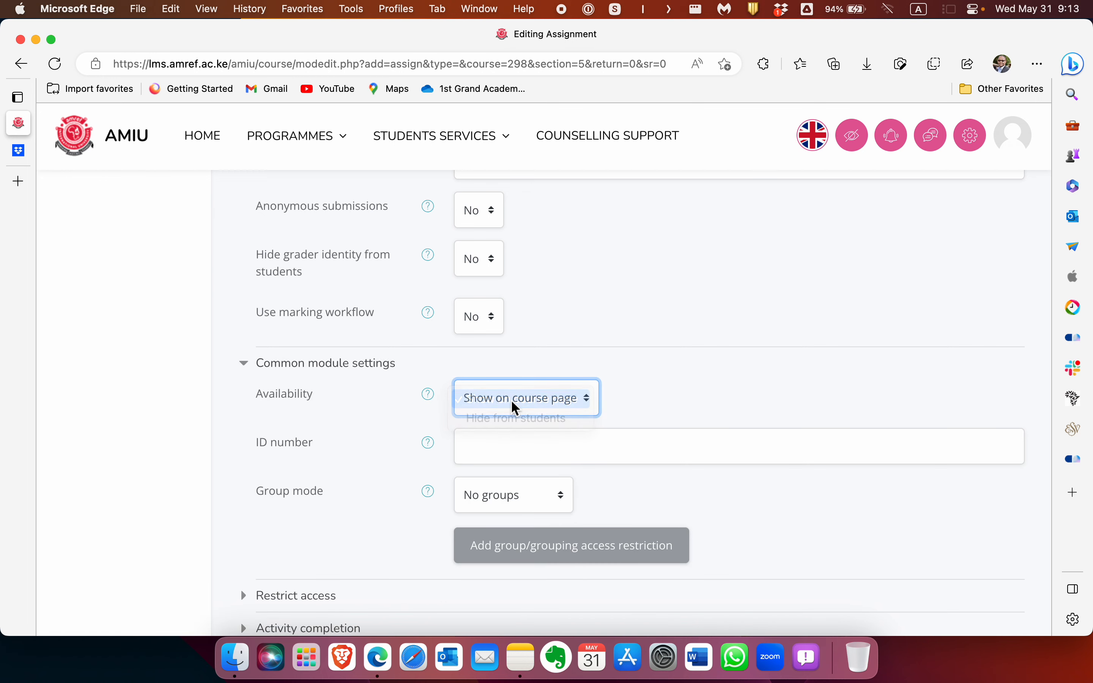
{"action": "scroll", "coordinate": [390, 446], "scroll_direction": "down", "scroll_amount": 5}
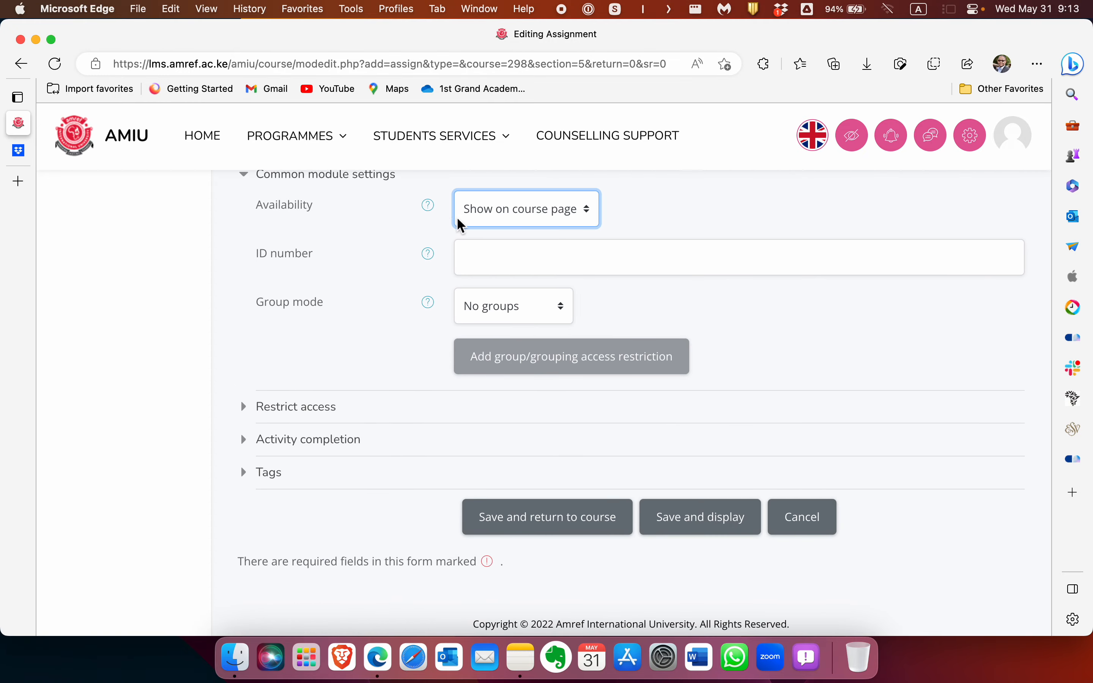
- Choose Show on course page as the assignment's availability and No groups as its group mode
{"action": "left_click", "coordinate": [479, 212]}
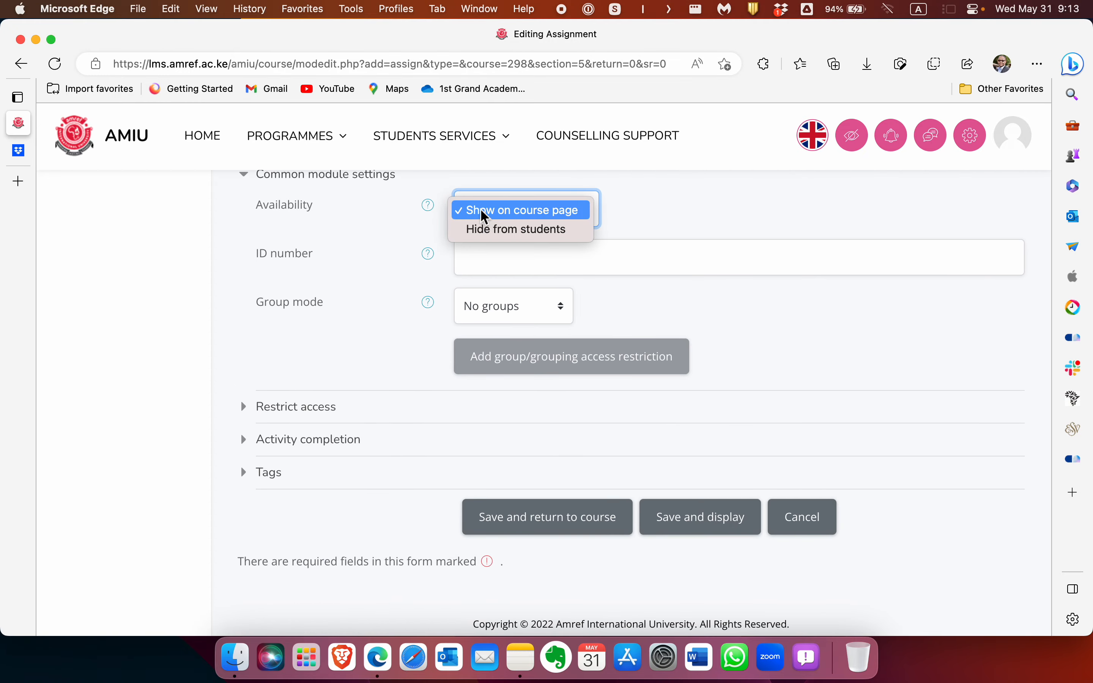
{"action": "left_click", "coordinate": [481, 211]}
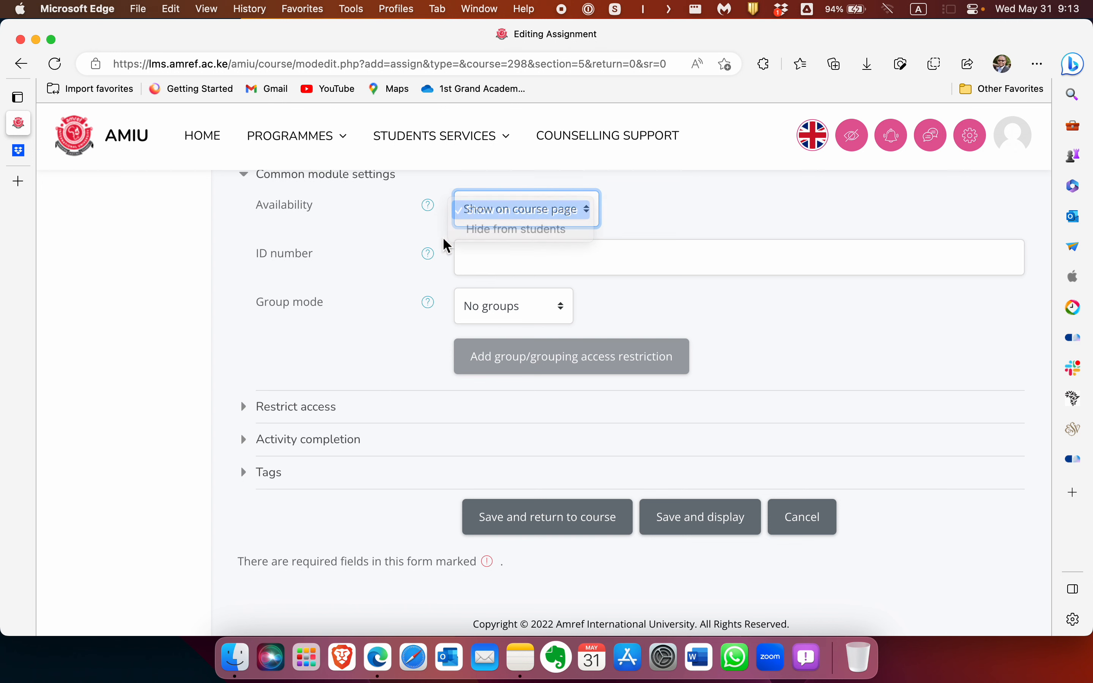
{"action": "left_click", "coordinate": [482, 313]}
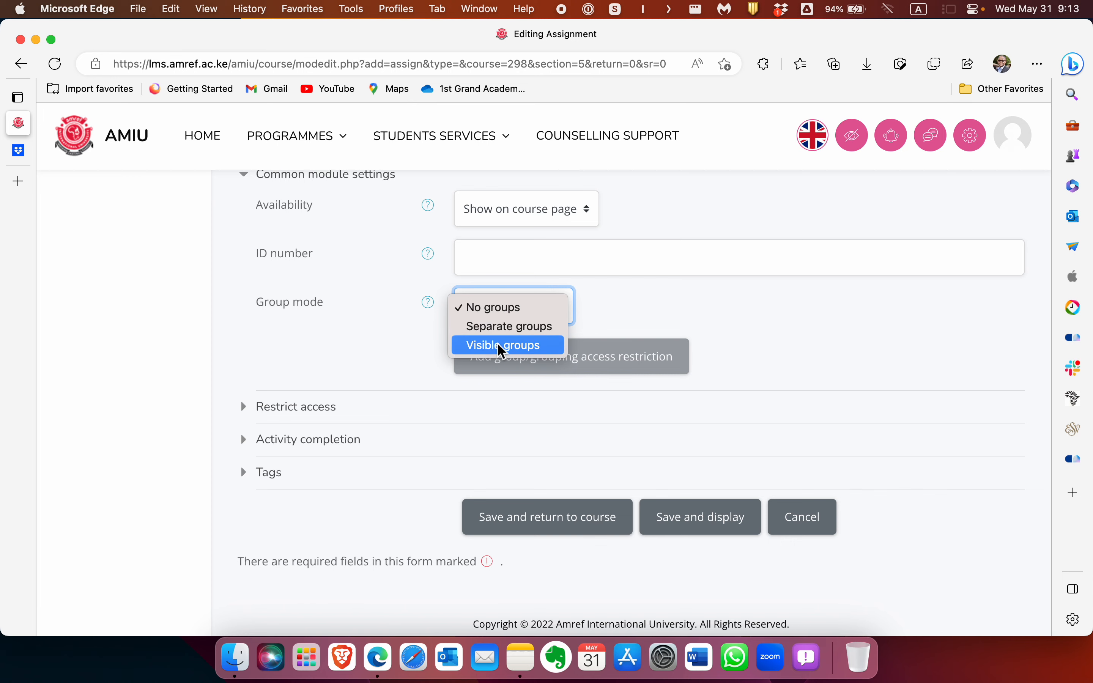
{"action": "left_click", "coordinate": [488, 312]}
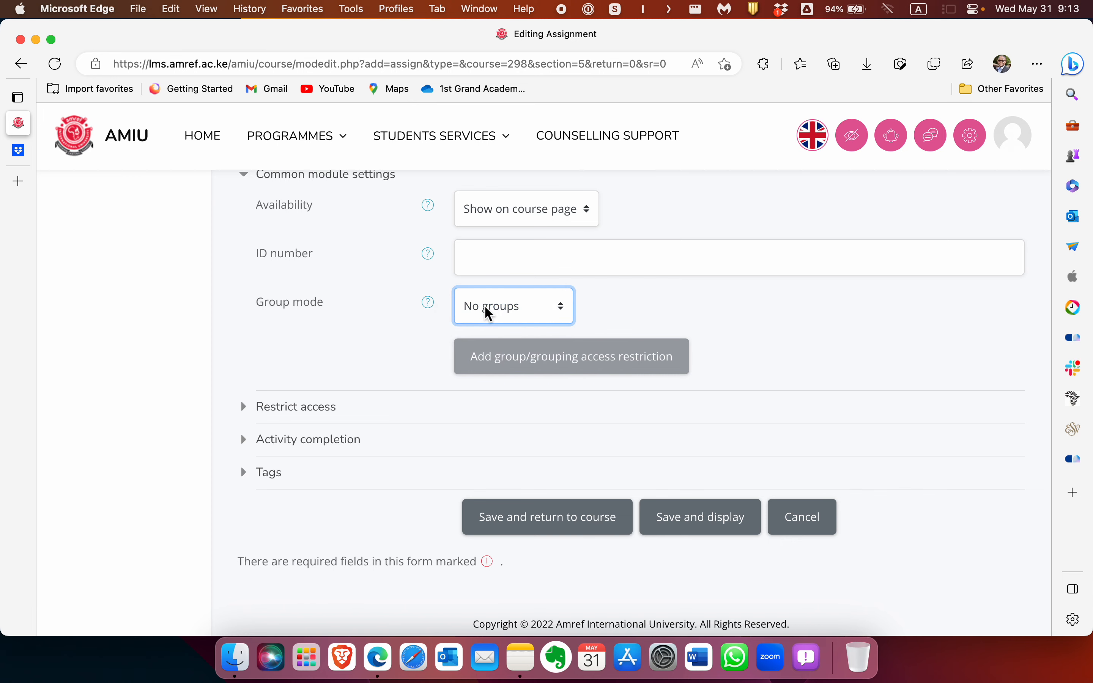
- Add an activity completion access restriction requiring the Research Article activity to be marked complete
{"action": "scroll", "coordinate": [404, 369], "scroll_direction": "down", "scroll_amount": 2}
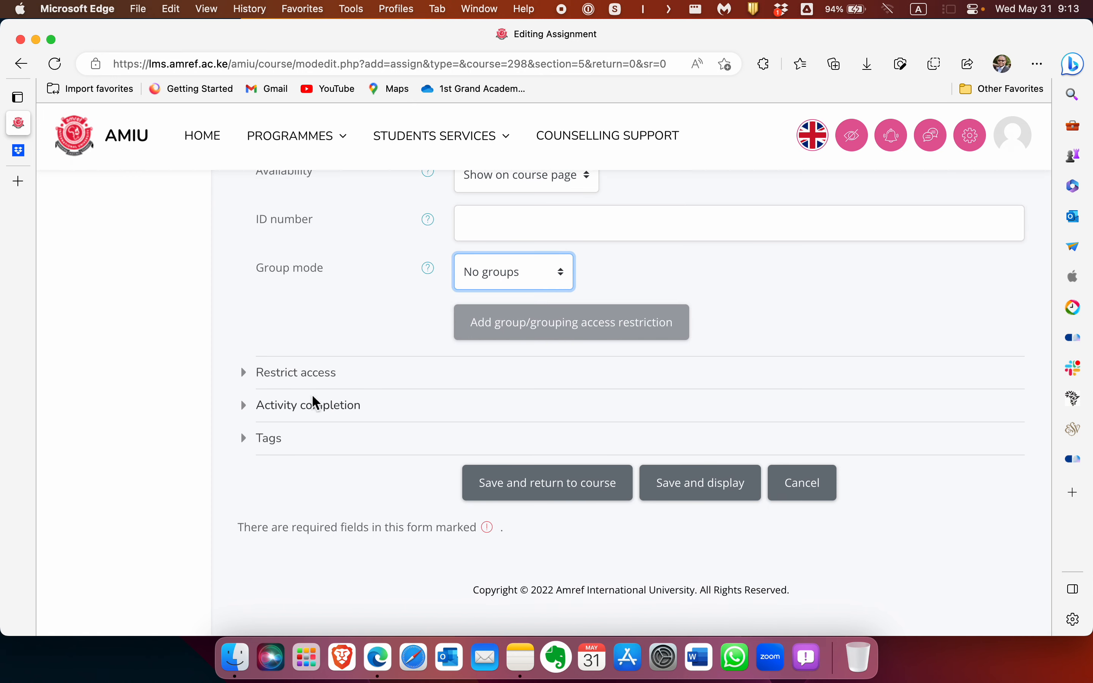
{"action": "left_click", "coordinate": [299, 381]}
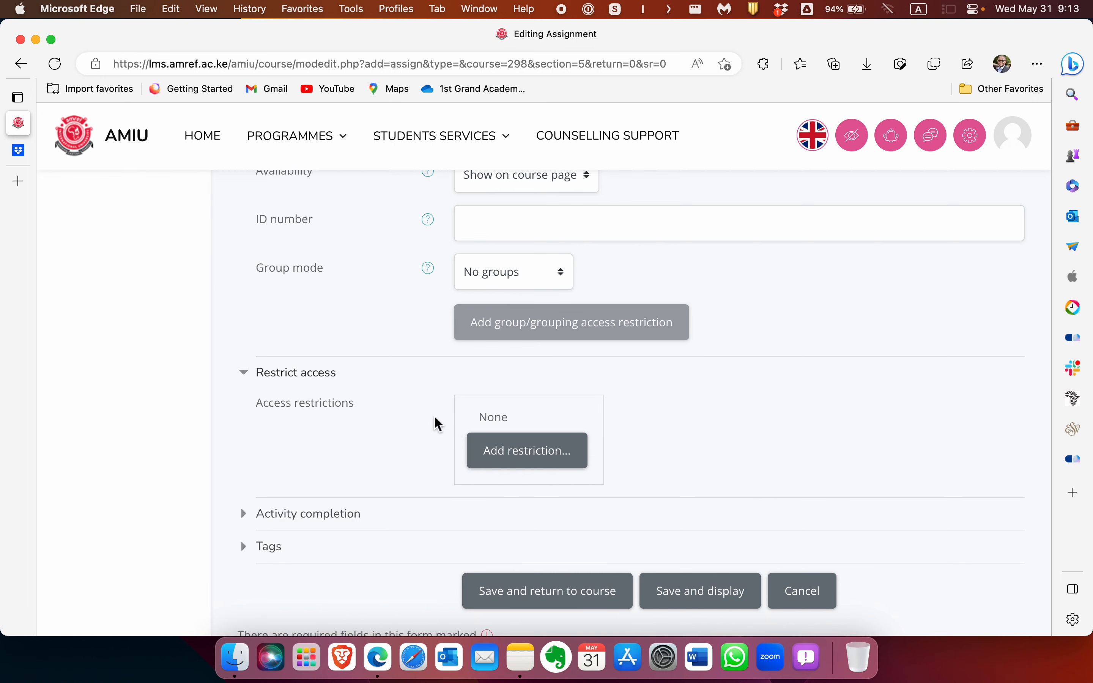
{"action": "left_click", "coordinate": [488, 451]}
{"action": "left_click", "coordinate": [516, 459]}
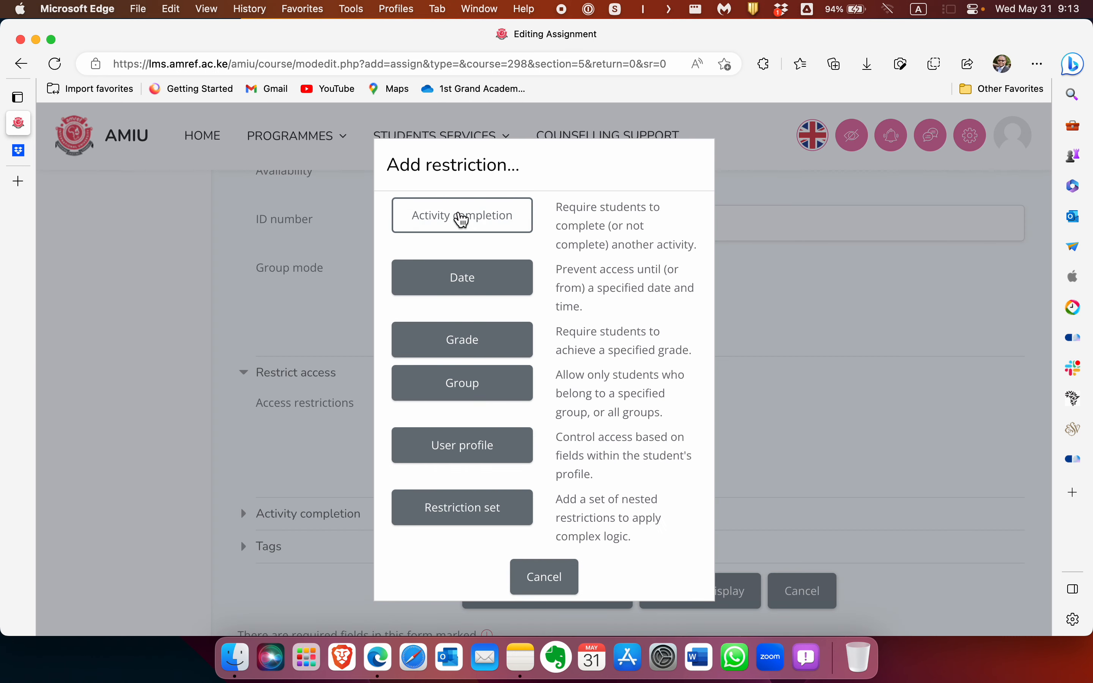
{"action": "left_click", "coordinate": [461, 220]}
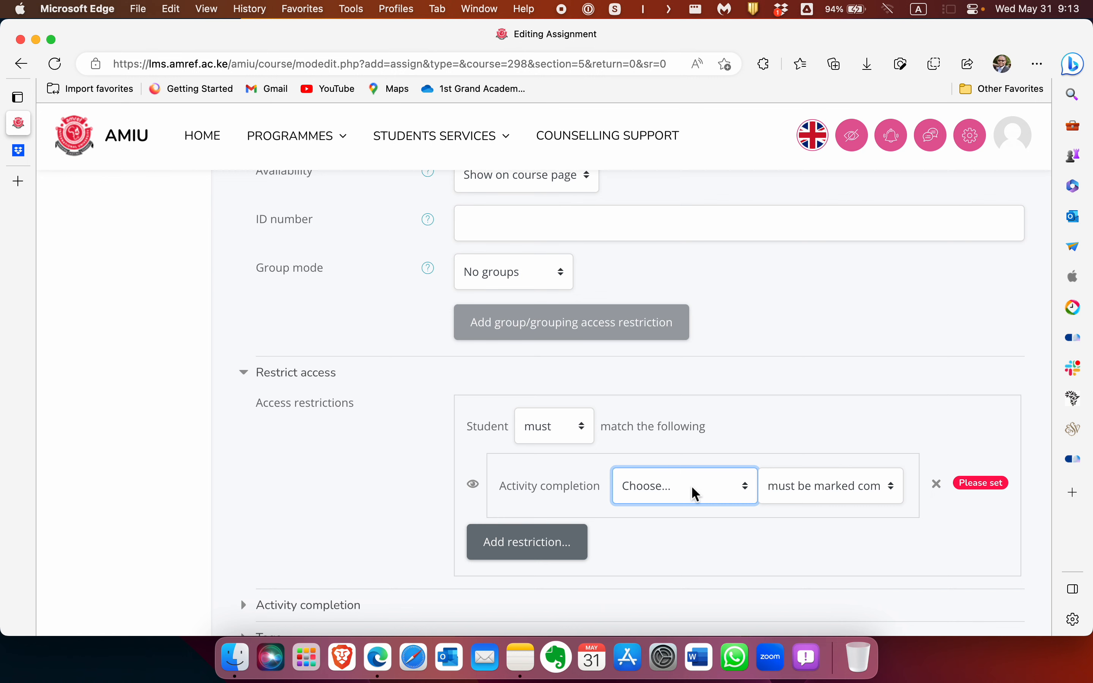
{"action": "left_click", "coordinate": [710, 494]}
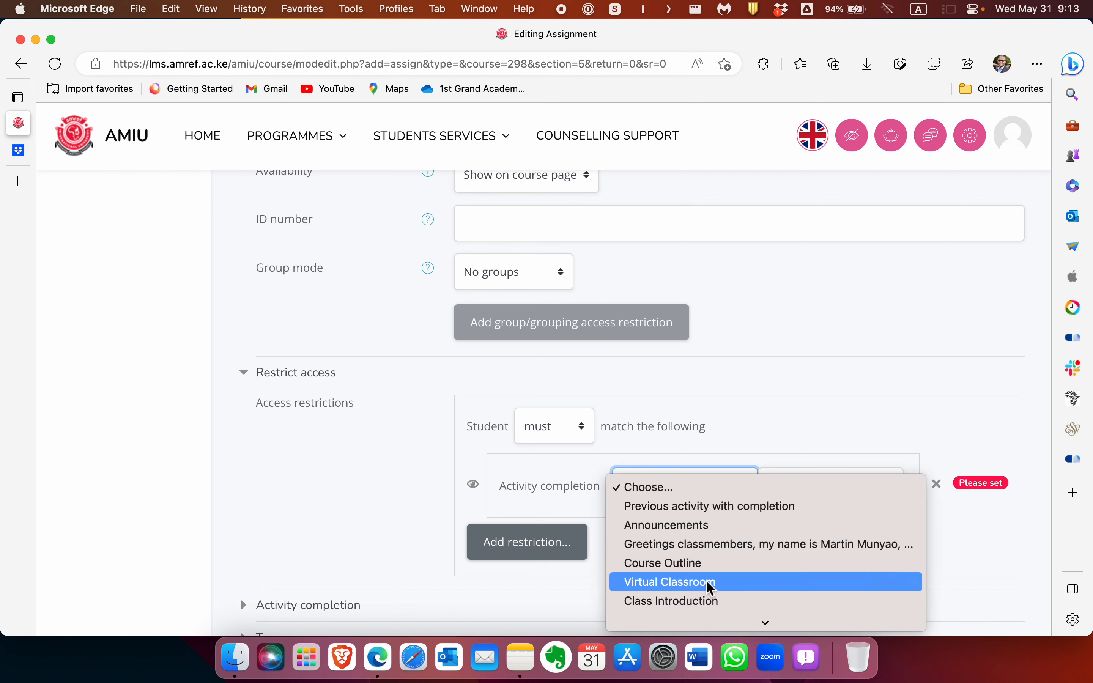
{"action": "mouse_move", "coordinate": [716, 638]}
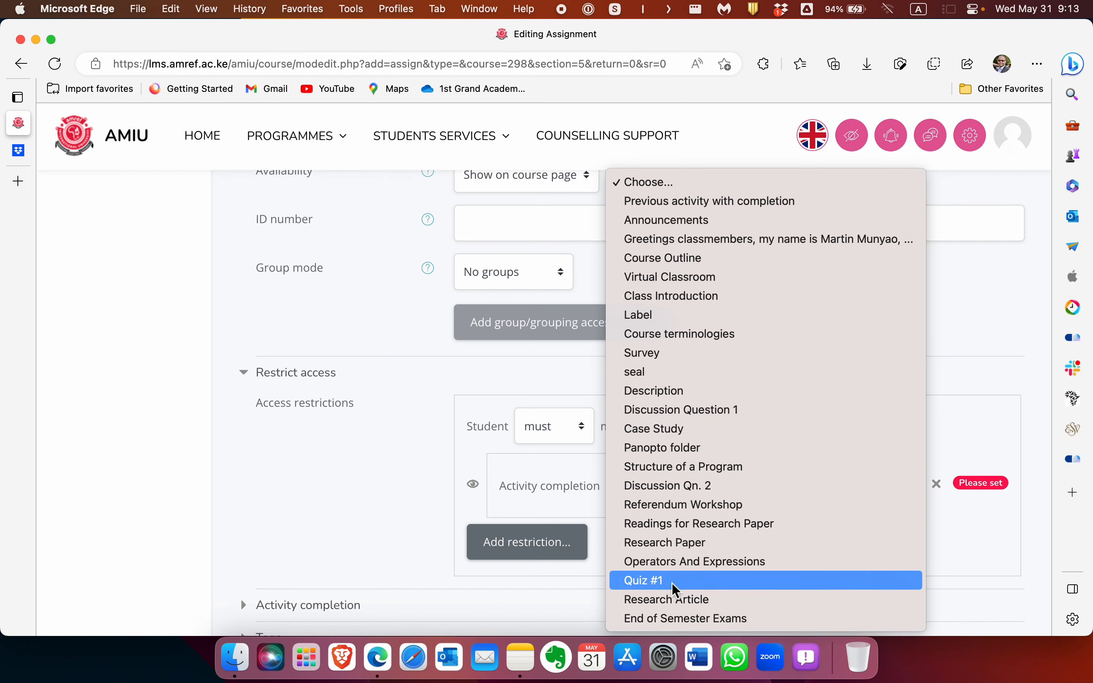
{"action": "left_click", "coordinate": [683, 605]}
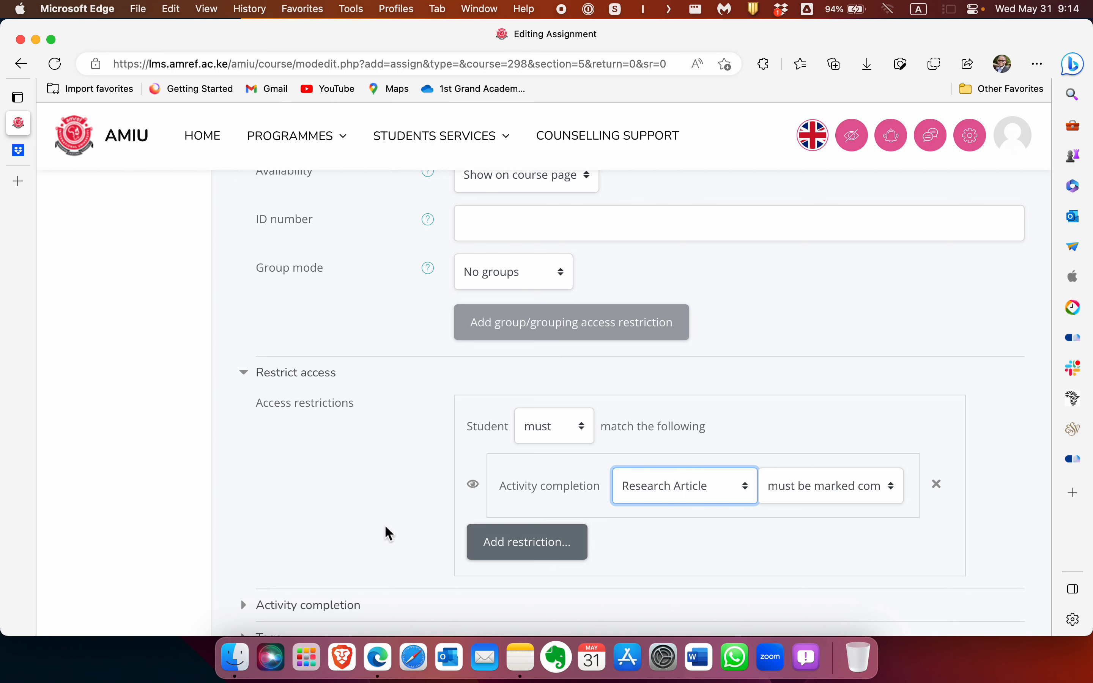
- Expand the activity completion settings and set completion tracking to Students can manually mark the activity as completed
{"action": "scroll", "coordinate": [390, 520], "scroll_direction": "down", "scroll_amount": 5}
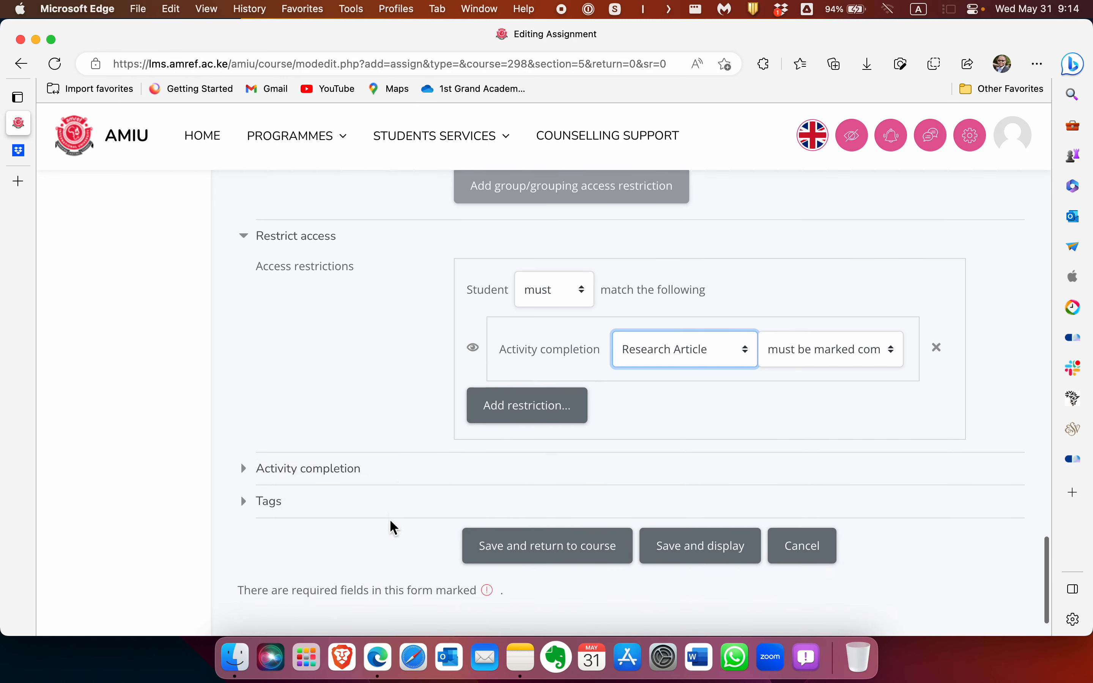
{"action": "left_click", "coordinate": [312, 413]}
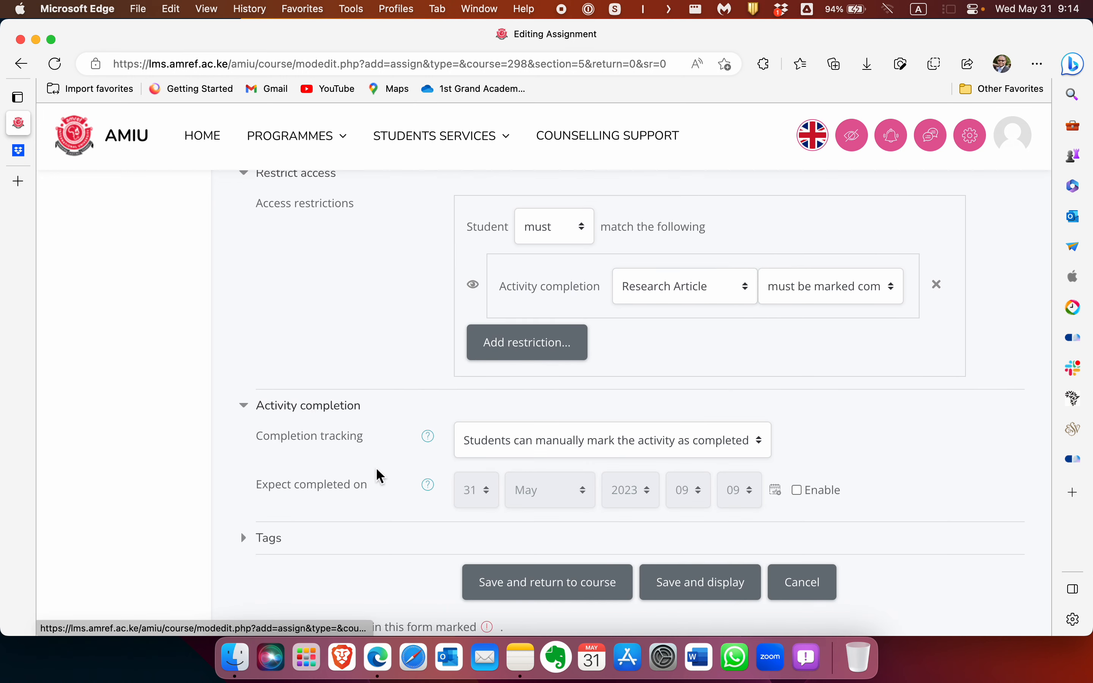
{"action": "scroll", "coordinate": [378, 477], "scroll_direction": "down", "scroll_amount": 2}
{"action": "left_click", "coordinate": [506, 350]}
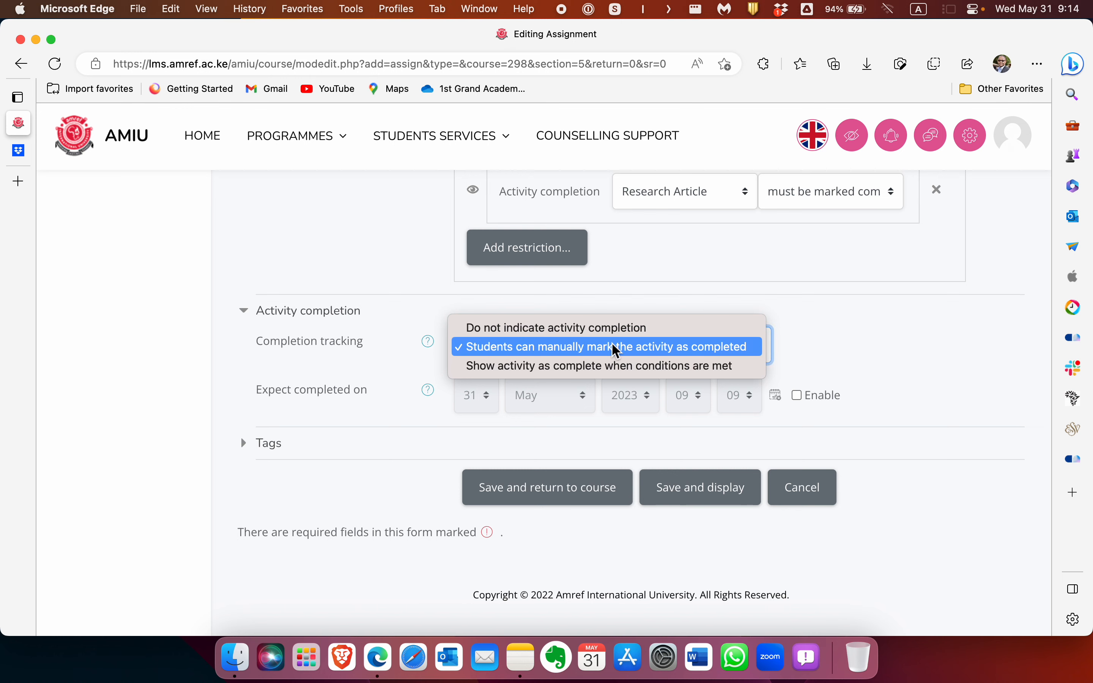
{"action": "left_click", "coordinate": [533, 348]}
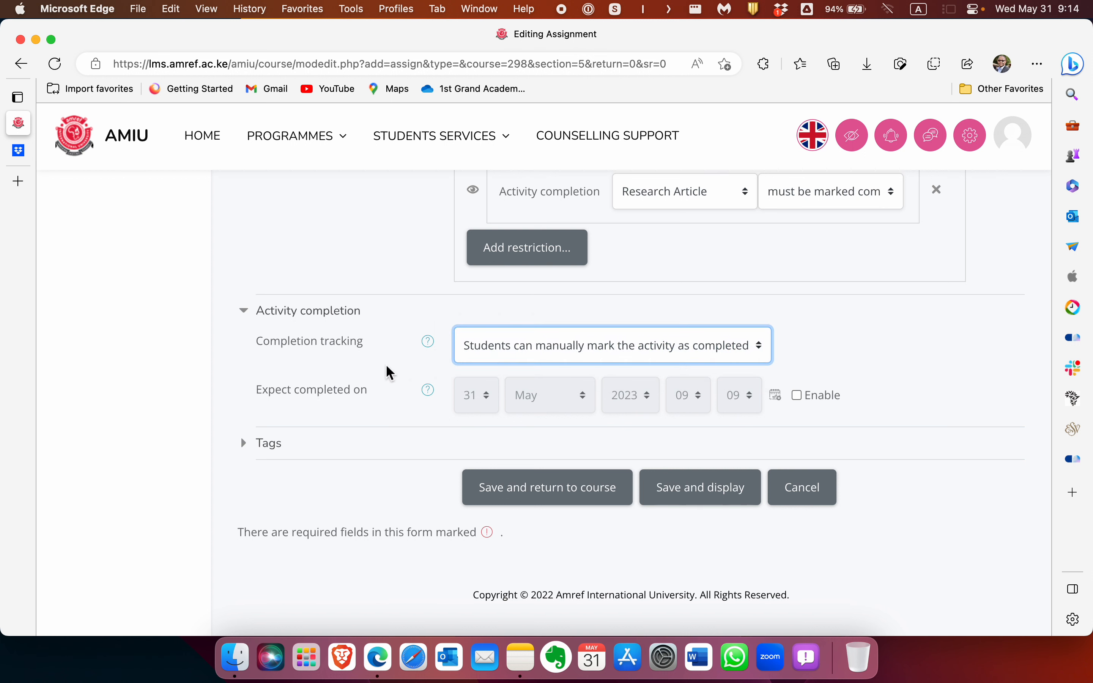
- Save the assignment, return to the course and expand the Managing Input and Output topic
{"action": "scroll", "coordinate": [387, 364], "scroll_direction": "down", "scroll_amount": 1}
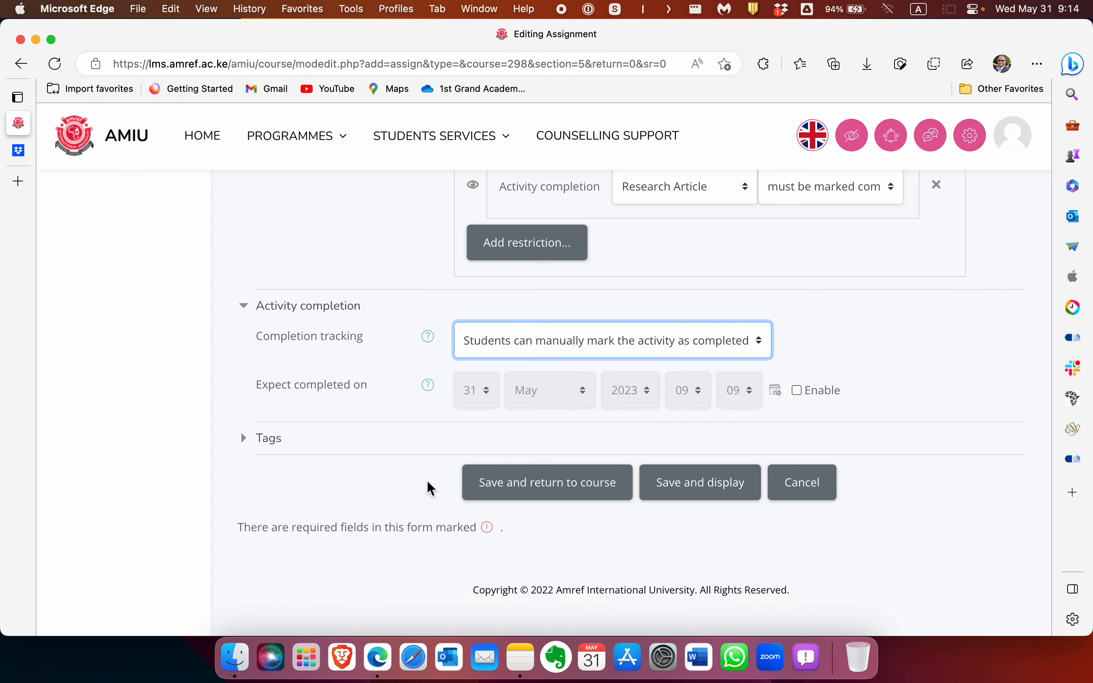
{"action": "left_click", "coordinate": [506, 489]}
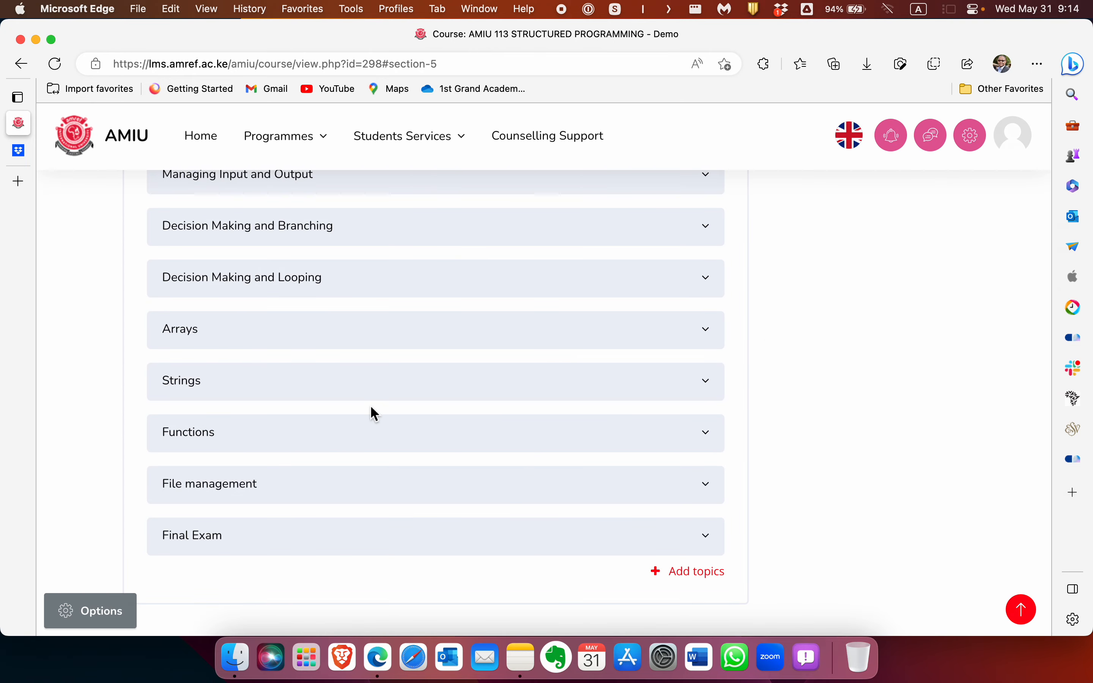
{"action": "scroll", "coordinate": [371, 407], "scroll_direction": "up", "scroll_amount": 3}
{"action": "left_click", "coordinate": [272, 279]}
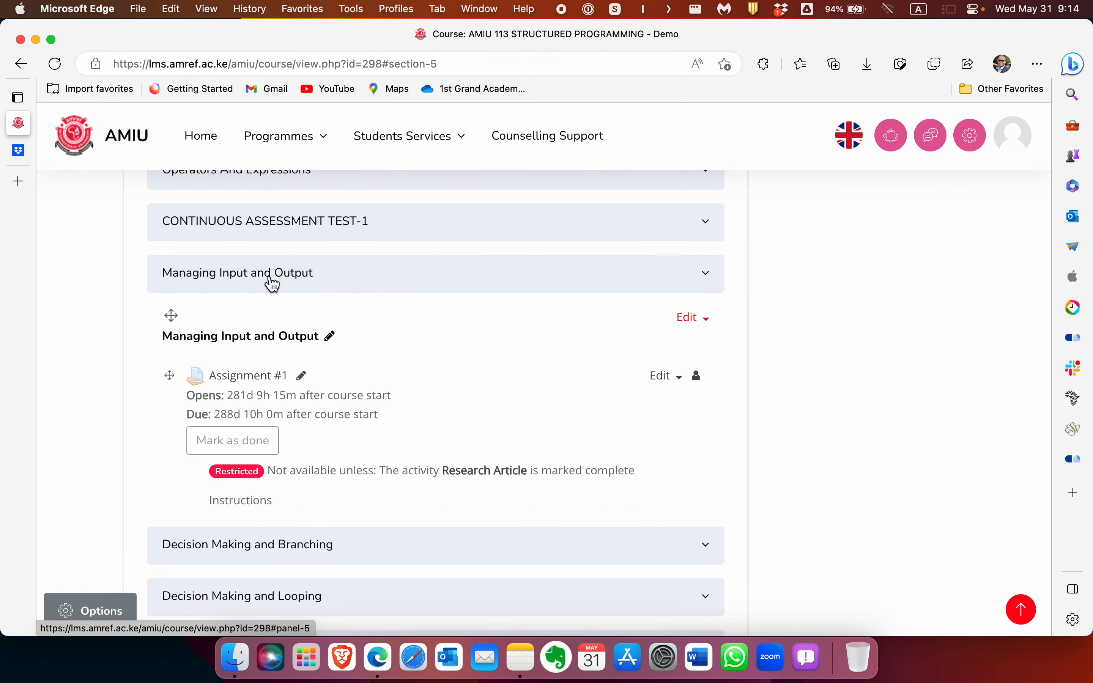
- Turn course editing off and expand the Managing Input and Output topic to view the assignment entry
{"action": "scroll", "coordinate": [447, 335], "scroll_direction": "up", "scroll_amount": 20}
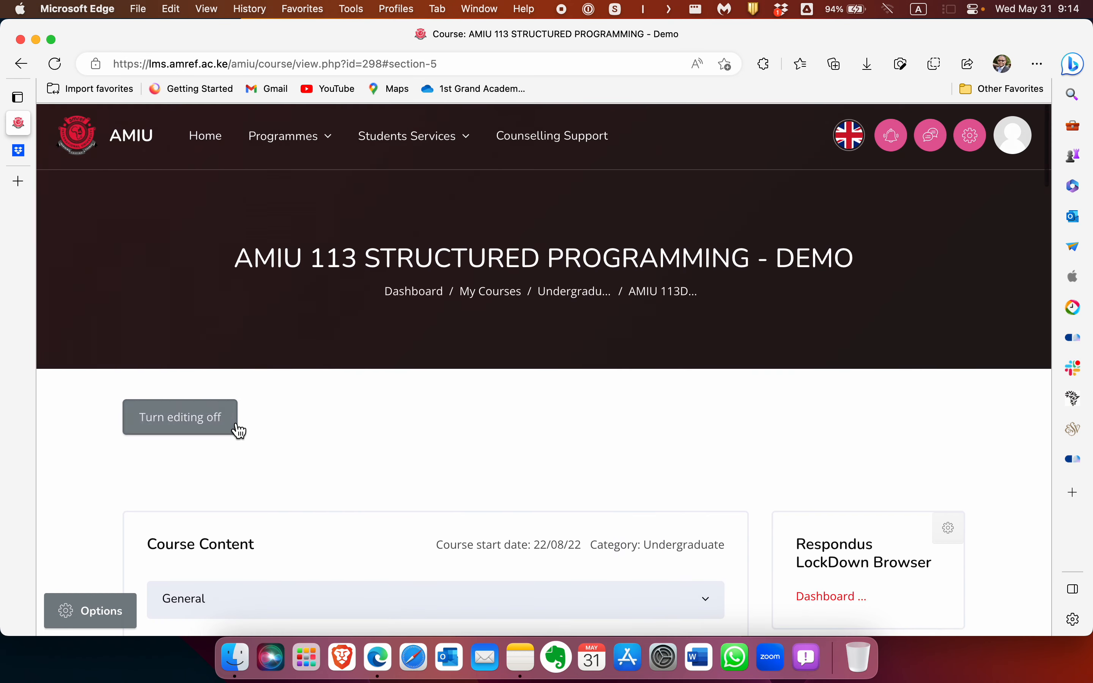
{"action": "left_click", "coordinate": [186, 413]}
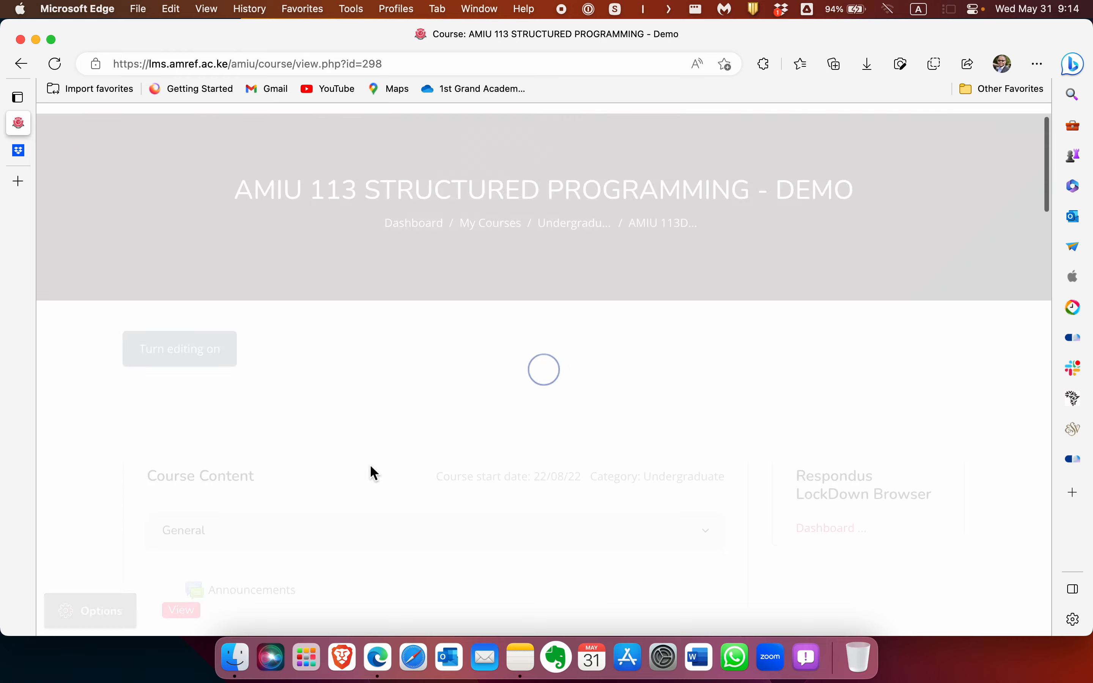
{"action": "scroll", "coordinate": [371, 468], "scroll_direction": "down", "scroll_amount": 15}
{"action": "scroll", "coordinate": [373, 473], "scroll_direction": "down", "scroll_amount": 8}
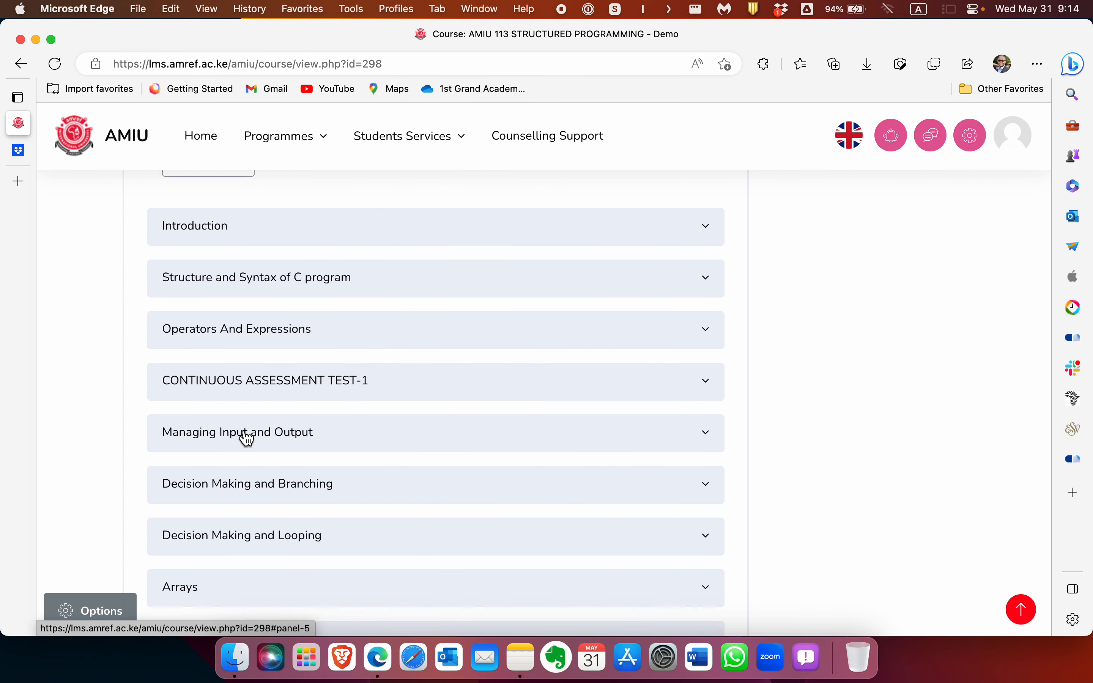
{"action": "left_click", "coordinate": [252, 435]}
{"action": "scroll", "coordinate": [300, 436], "scroll_direction": "down", "scroll_amount": 5}
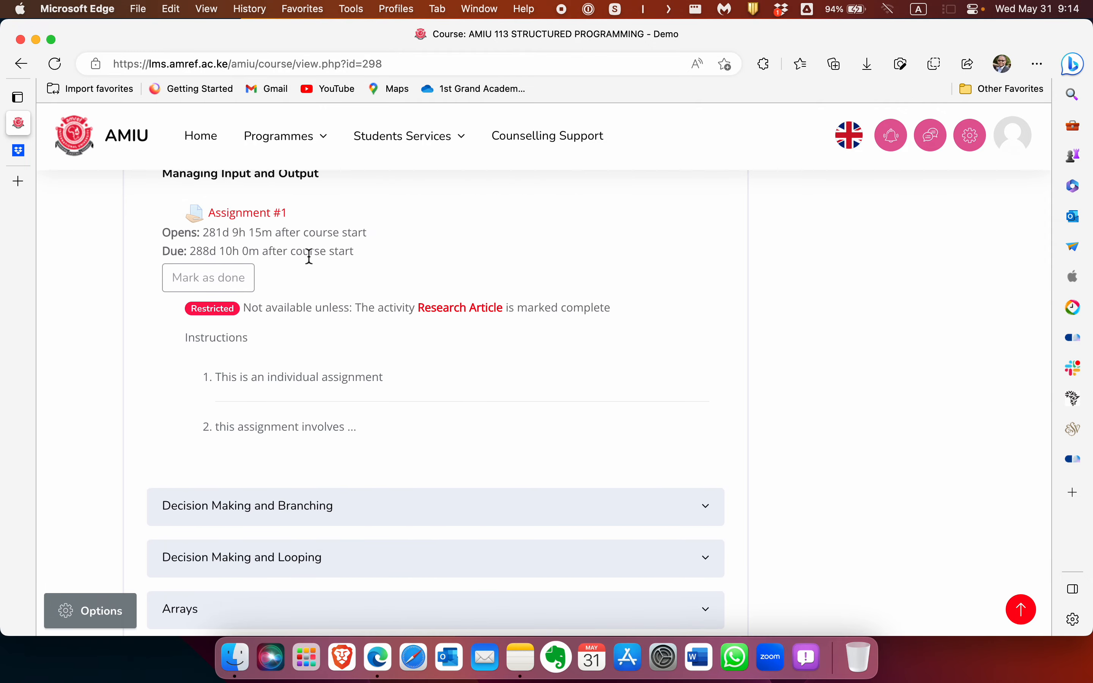
- Open Assignment #1, review its instructions, attached file and grading summary, and go back to the course page
{"action": "left_click", "coordinate": [239, 217]}
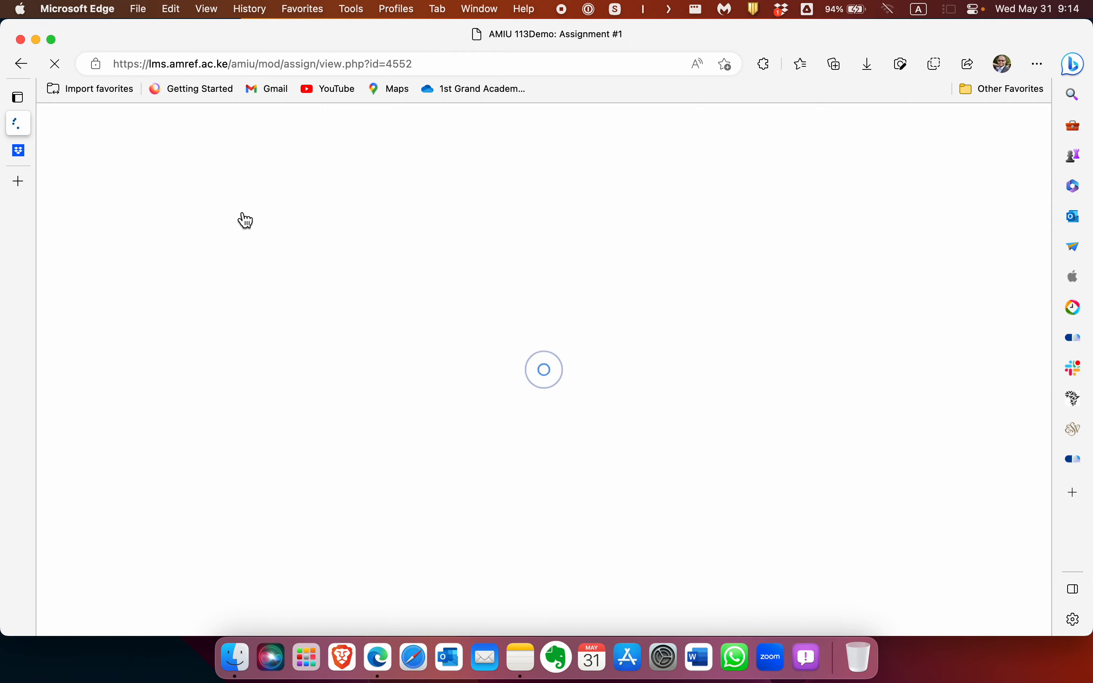
{"action": "scroll", "coordinate": [325, 394], "scroll_direction": "down", "scroll_amount": 10}
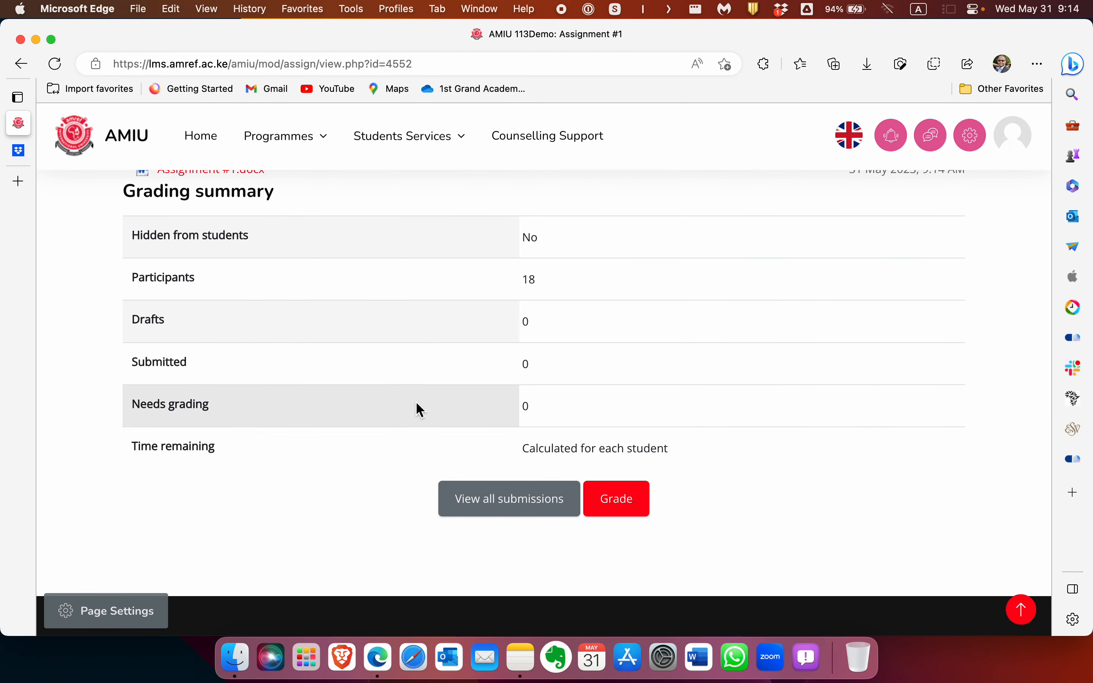
{"action": "scroll", "coordinate": [454, 371], "scroll_direction": "up", "scroll_amount": 10}
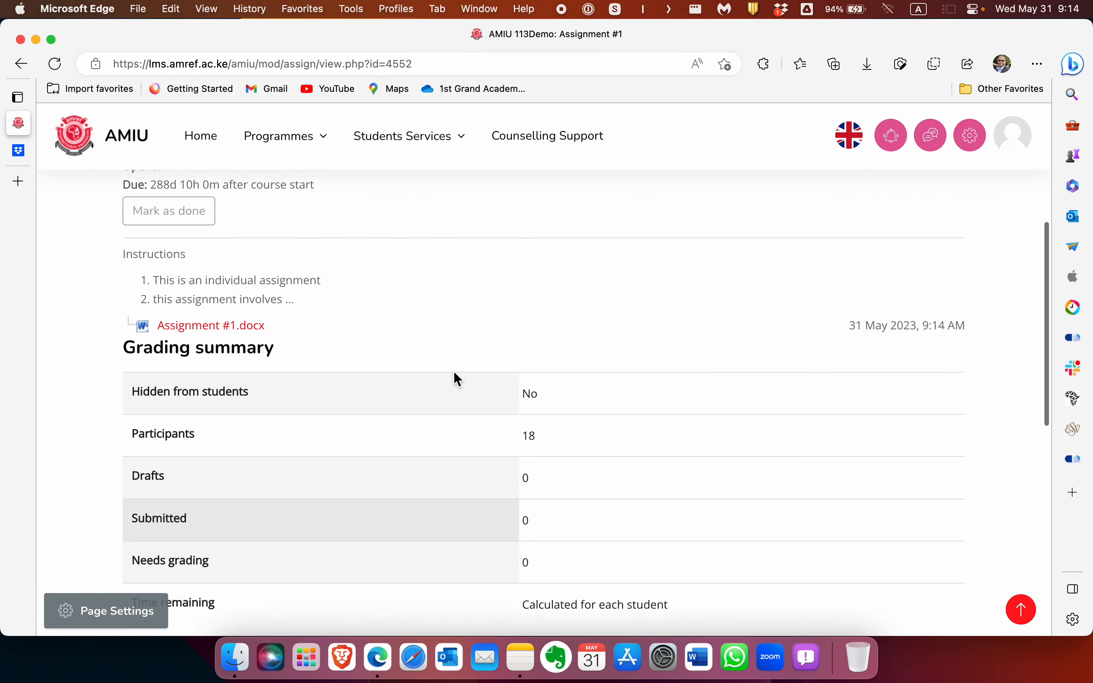
{"action": "left_click", "coordinate": [22, 63]}
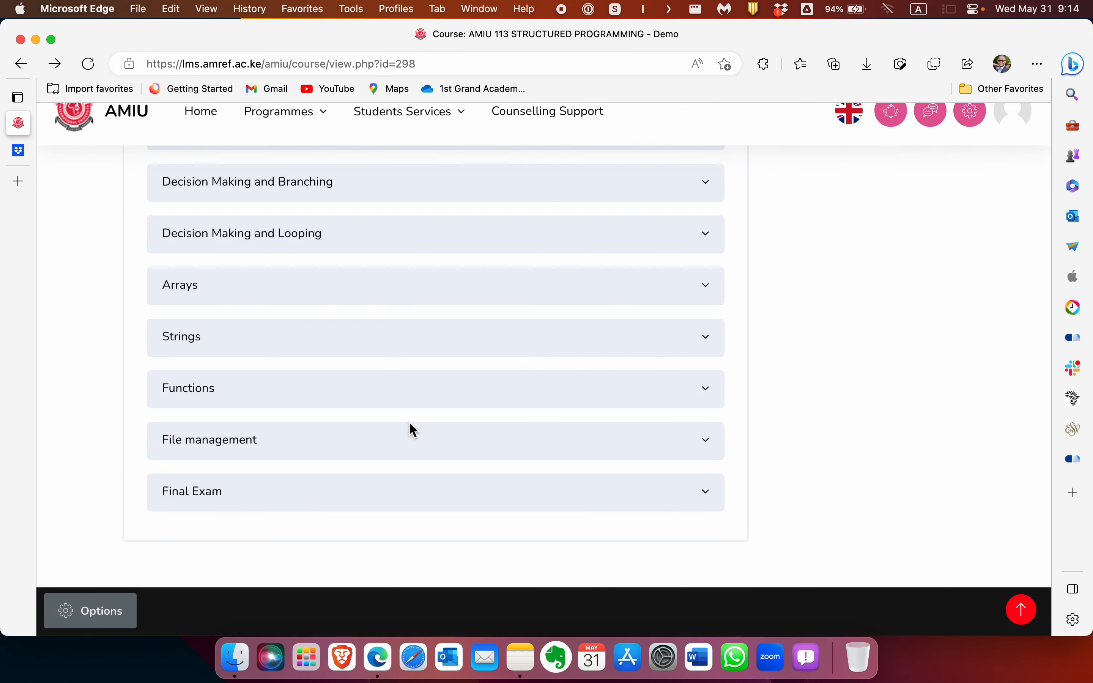
{"action": "scroll", "coordinate": [410, 427], "scroll_direction": "up", "scroll_amount": 10}
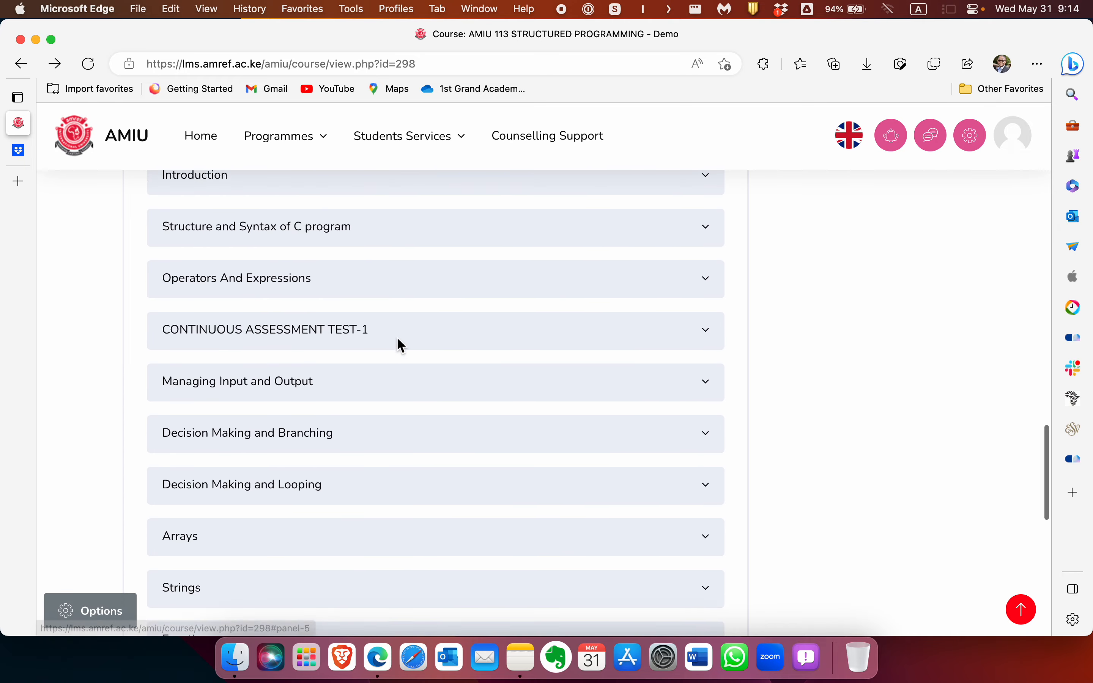